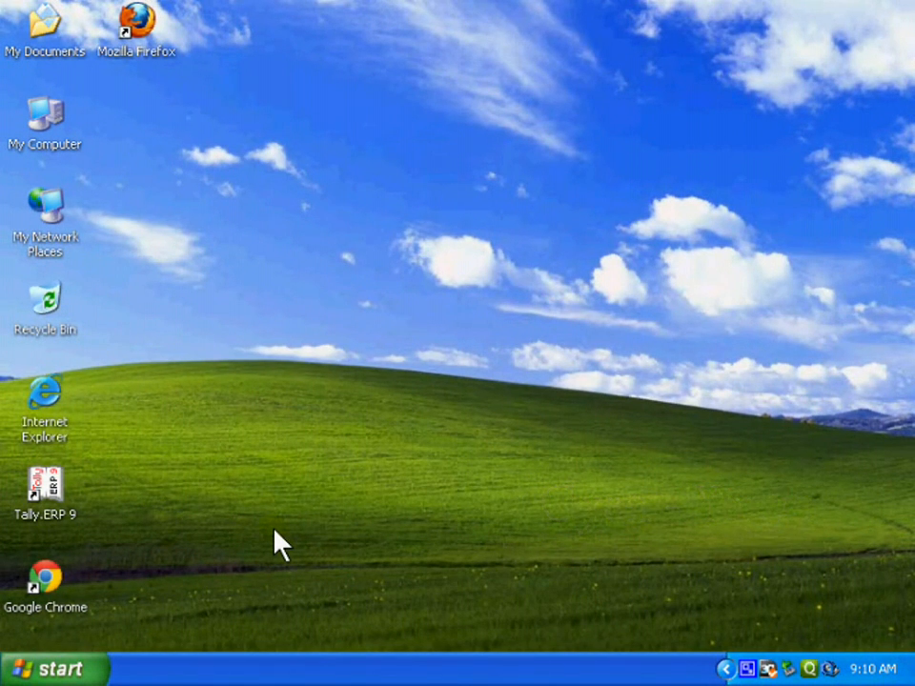
# Launch Tally.ERP 9 in a maximized window and select the company HK Traders for loading.
pyautogui.doubleClick(48, 494)
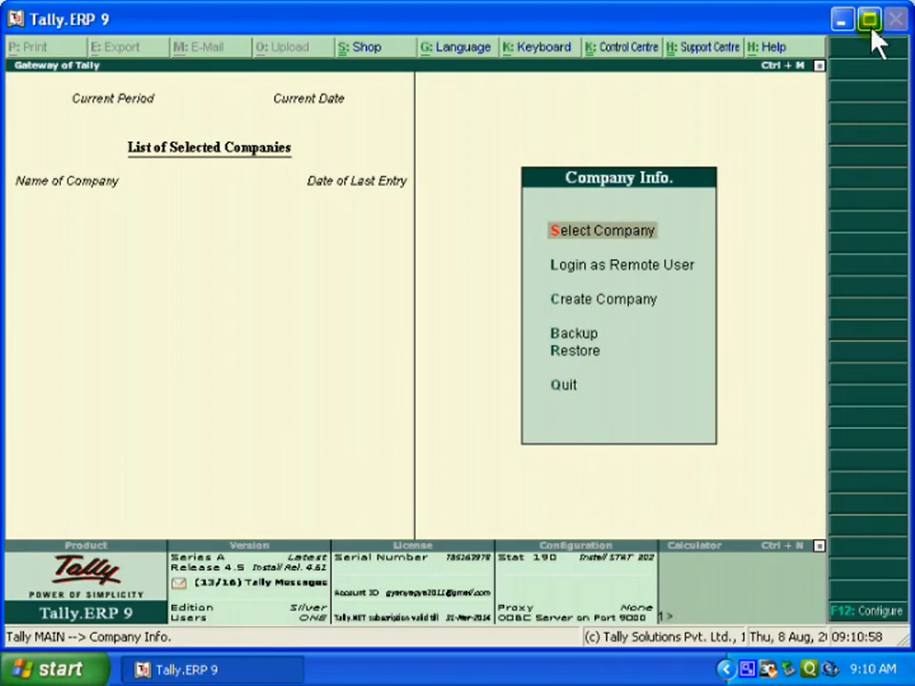
pyautogui.click(869, 19)
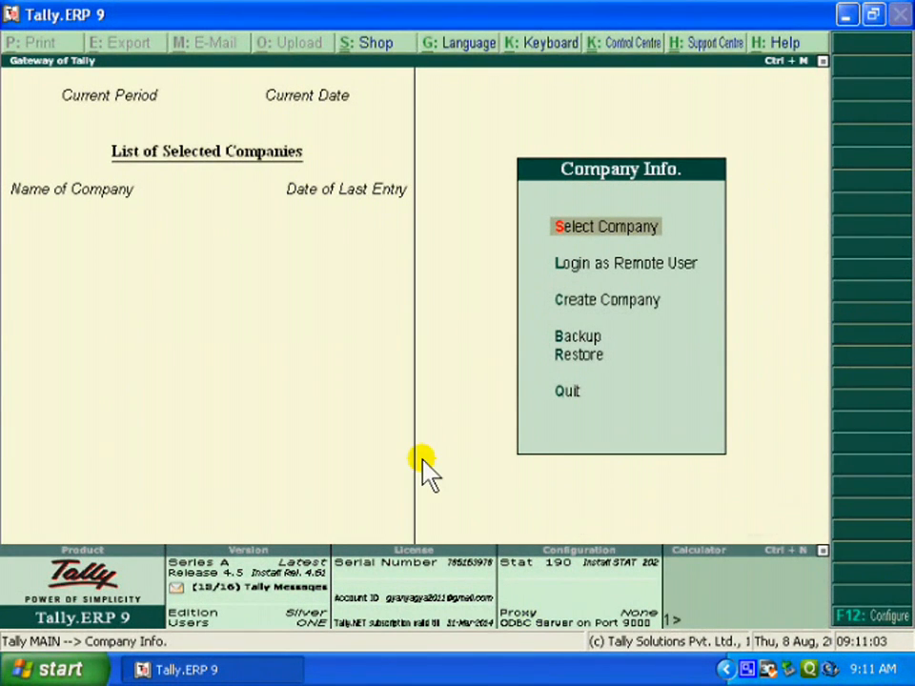
pyautogui.click(644, 233)
pyautogui.write('Hk')
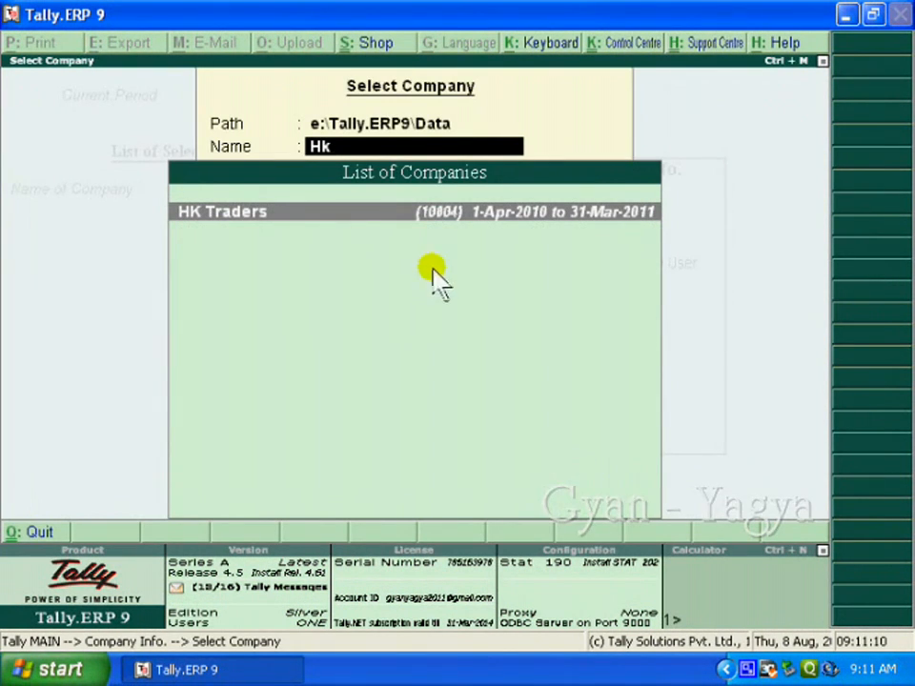
pyautogui.press('Return')
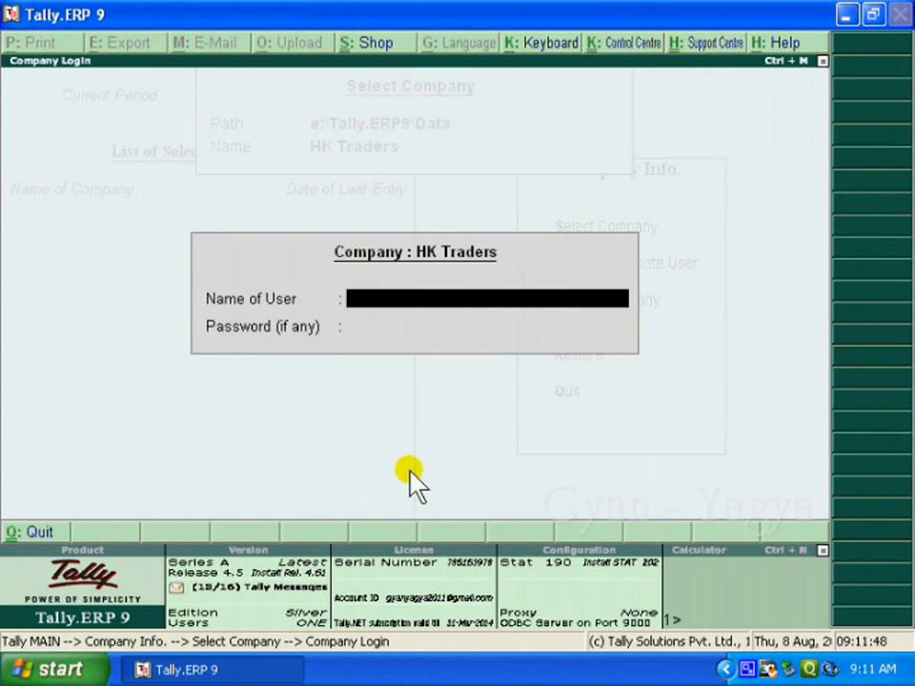
# Log in to HK Traders with the user name and the account password.
pyautogui.write('am')
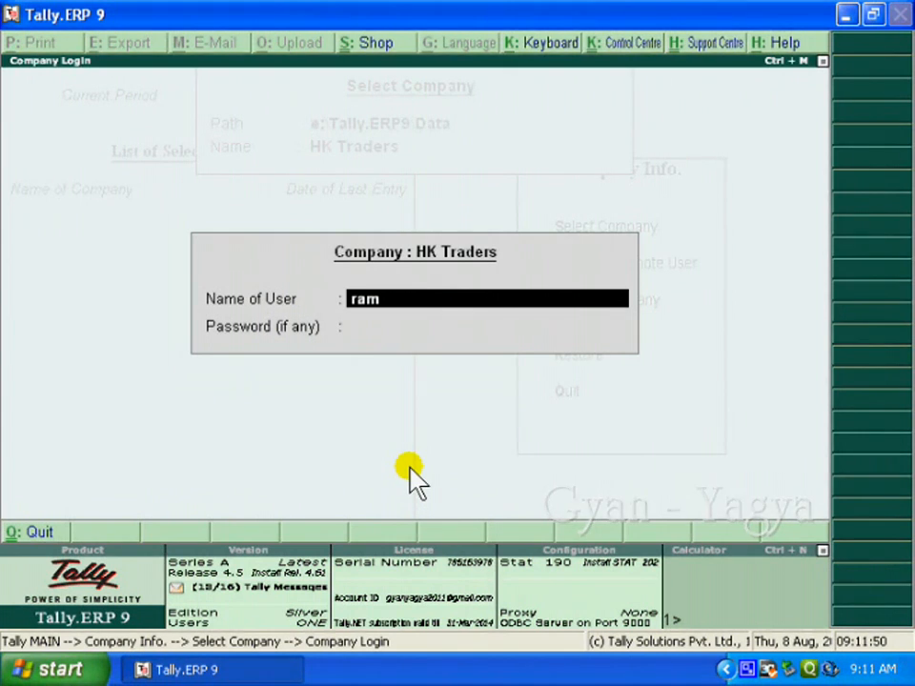
pyautogui.press('Return')
pyautogui.write('*')
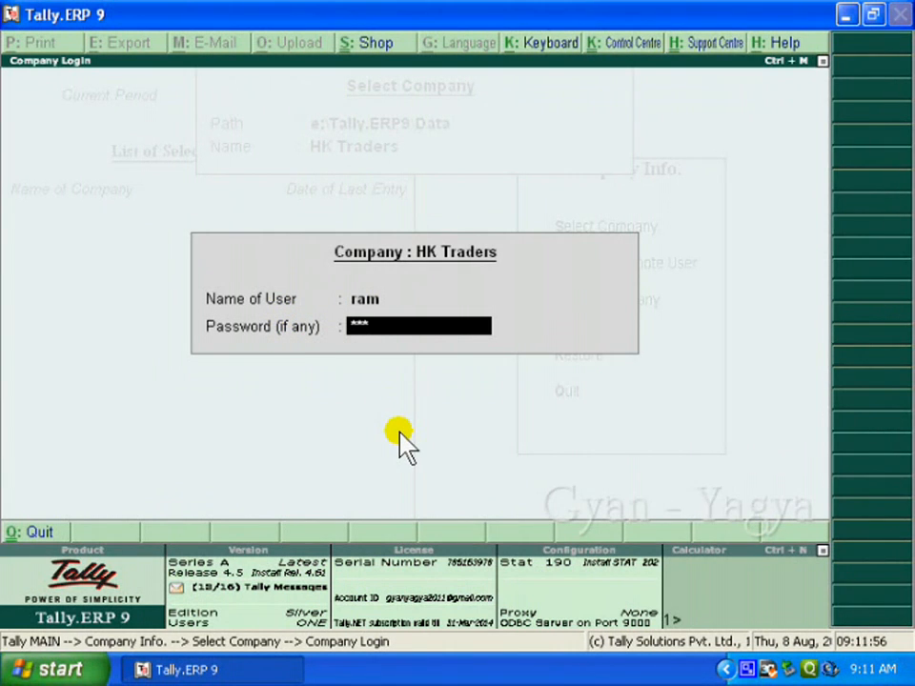
pyautogui.press('Return')
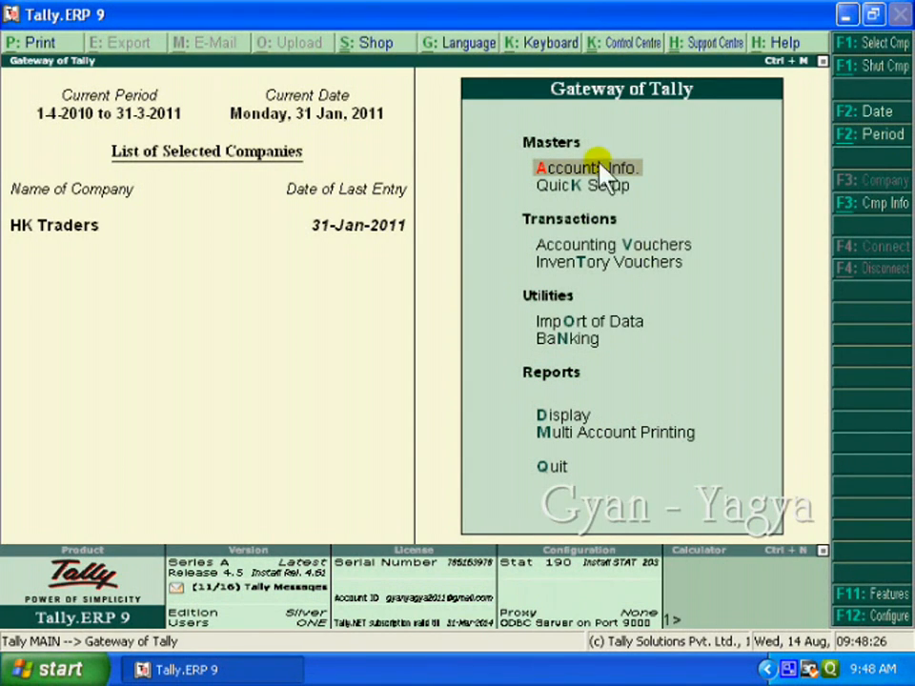
# View the ledger options under Accounts Info. and return to the Gateway of Tally.
pyautogui.click(624, 181)
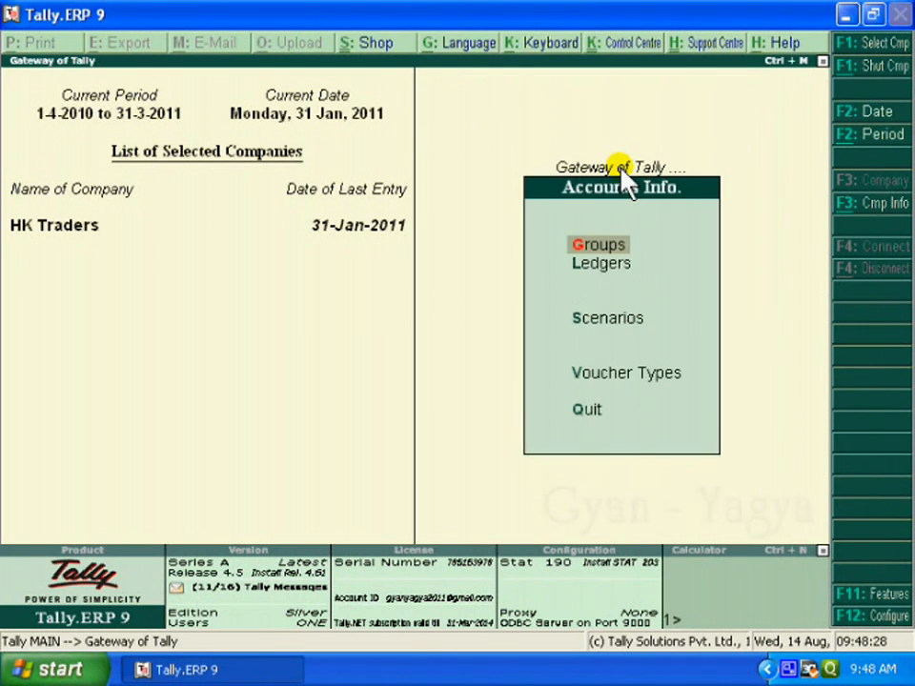
pyautogui.click(624, 270)
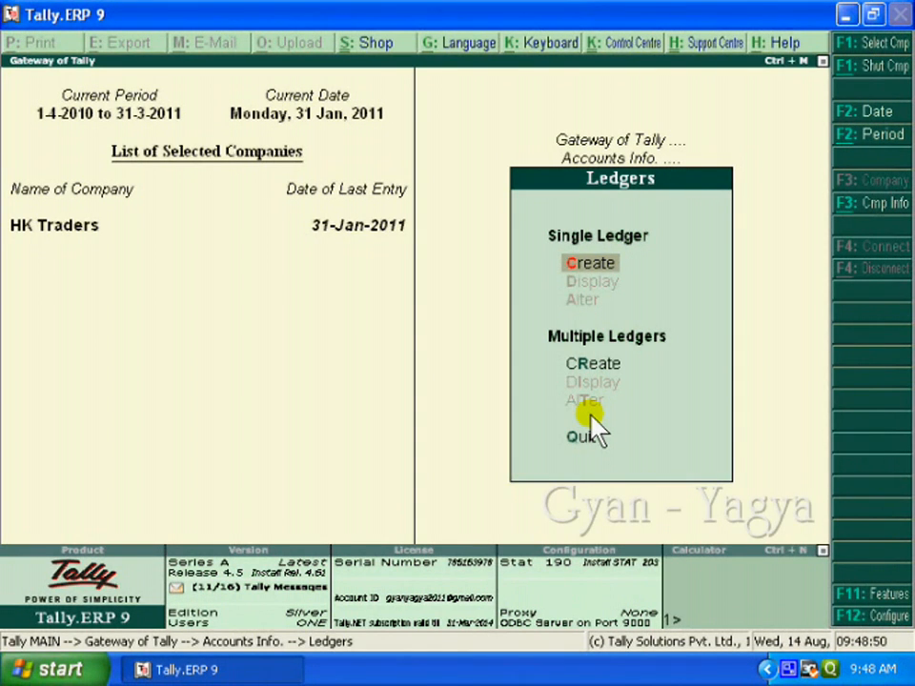
pyautogui.press('Escape')
pyautogui.press('Escape')
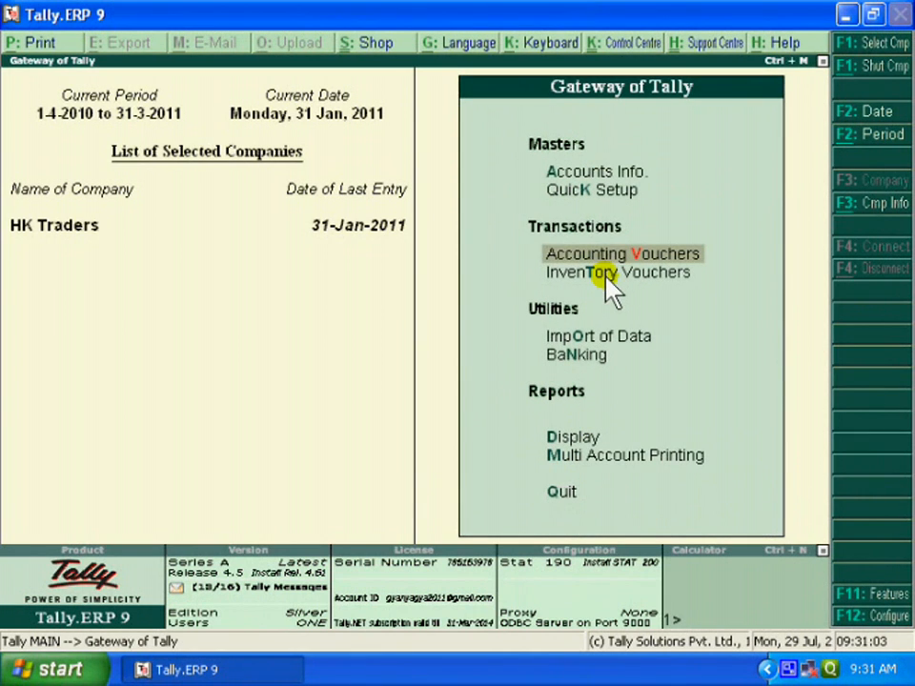
# Open accounting voucher entry and set the payment voucher's date to 1-2-2011.
pyautogui.click(700, 256)
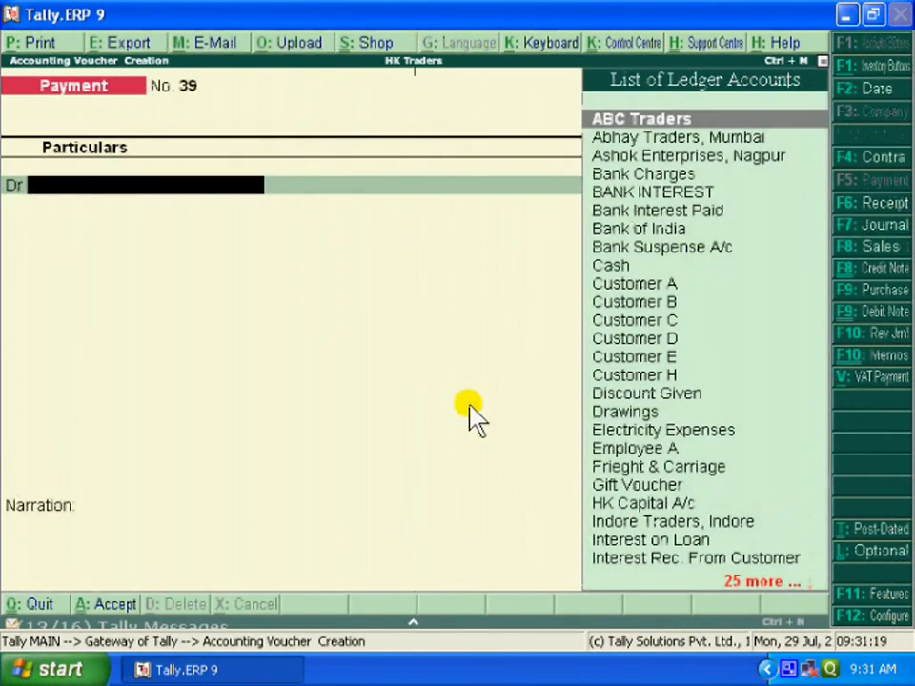
pyautogui.press('F2')
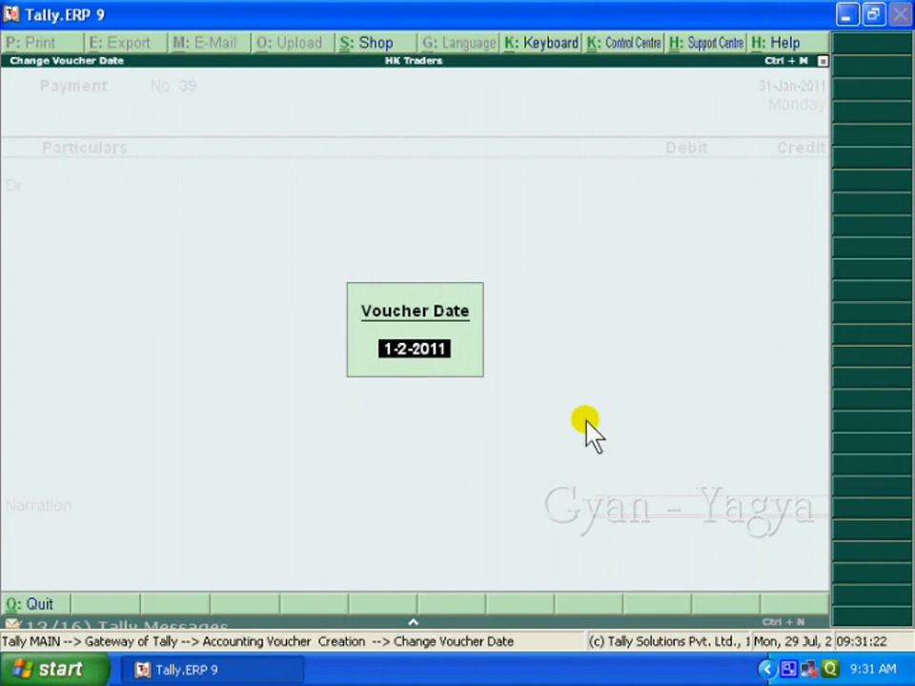
pyautogui.press('Return')
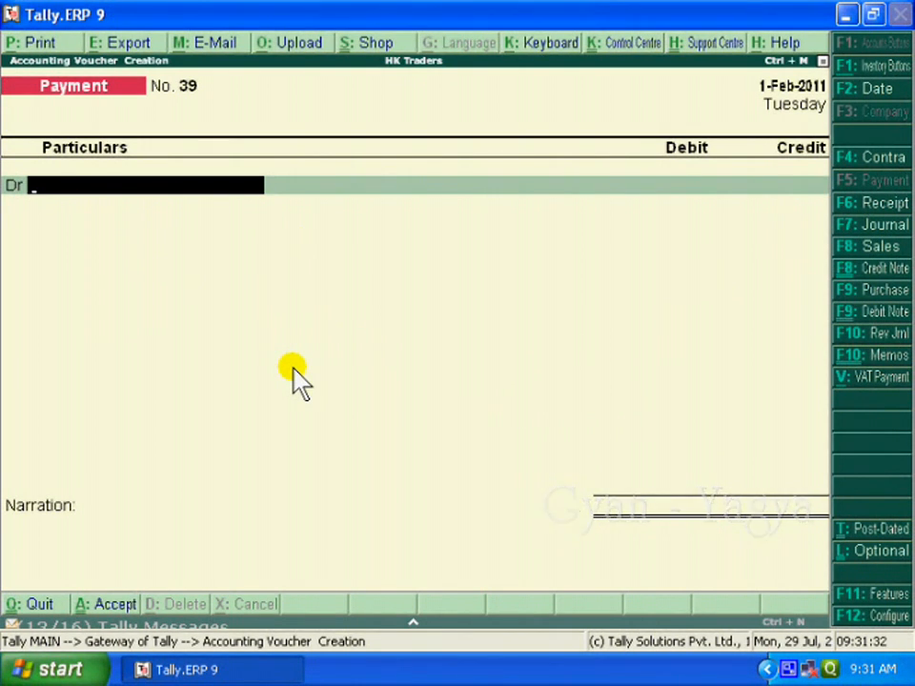
# Debit Stationery Exp with 1,000 and credit Cash with the same amount in the payment voucher.
pyautogui.write('St')
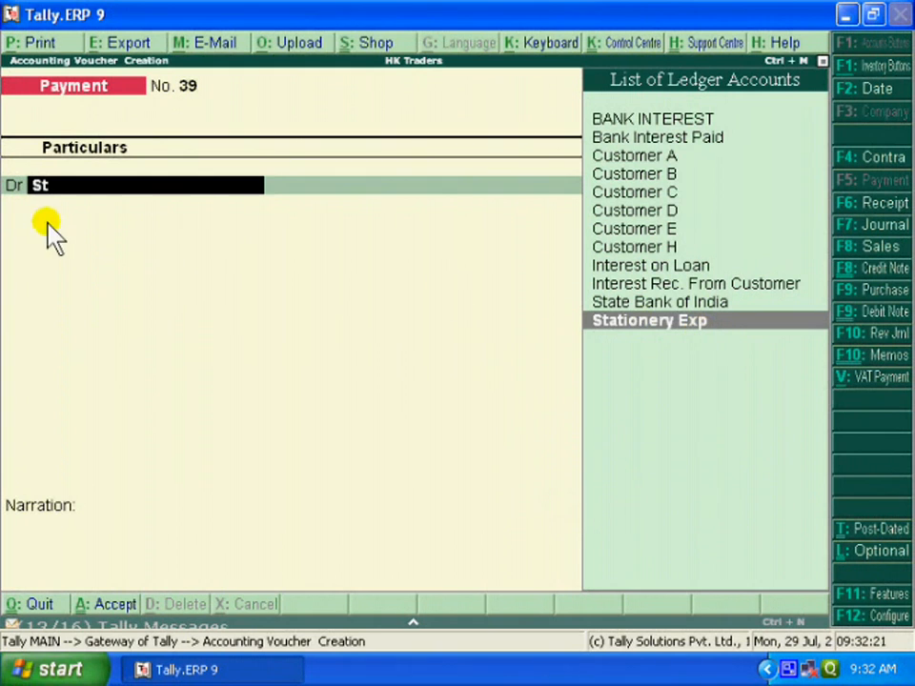
pyautogui.press('Return')
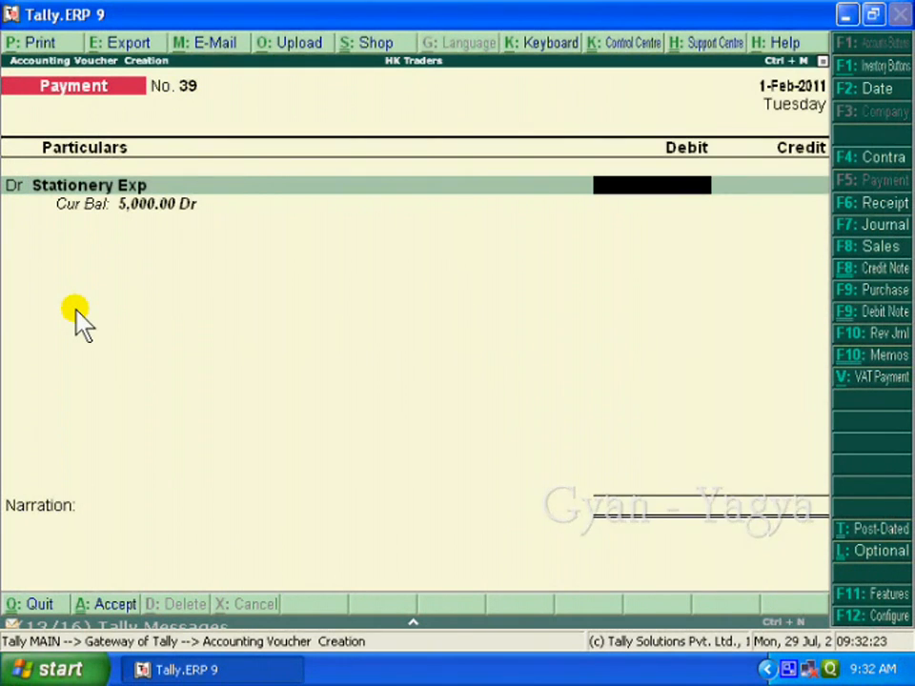
pyautogui.write('100')
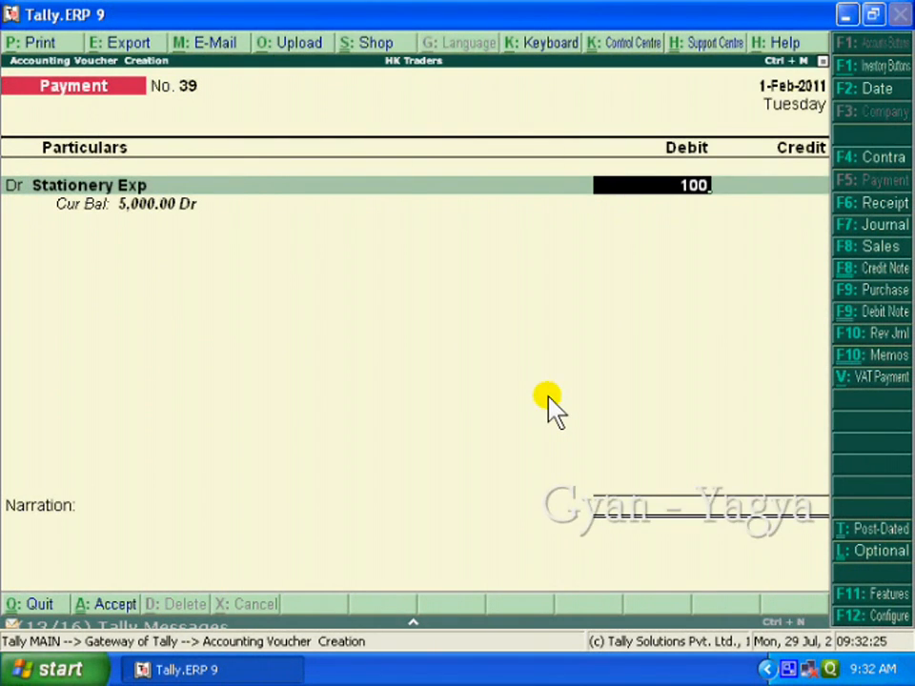
pyautogui.write('0')
pyautogui.press('Return')
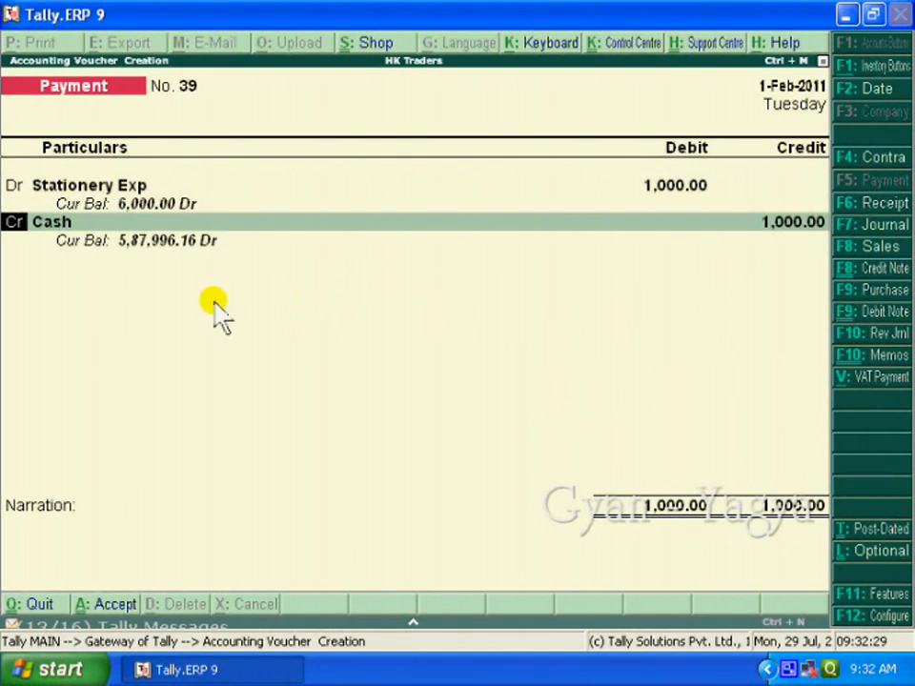
pyautogui.click(82, 221)
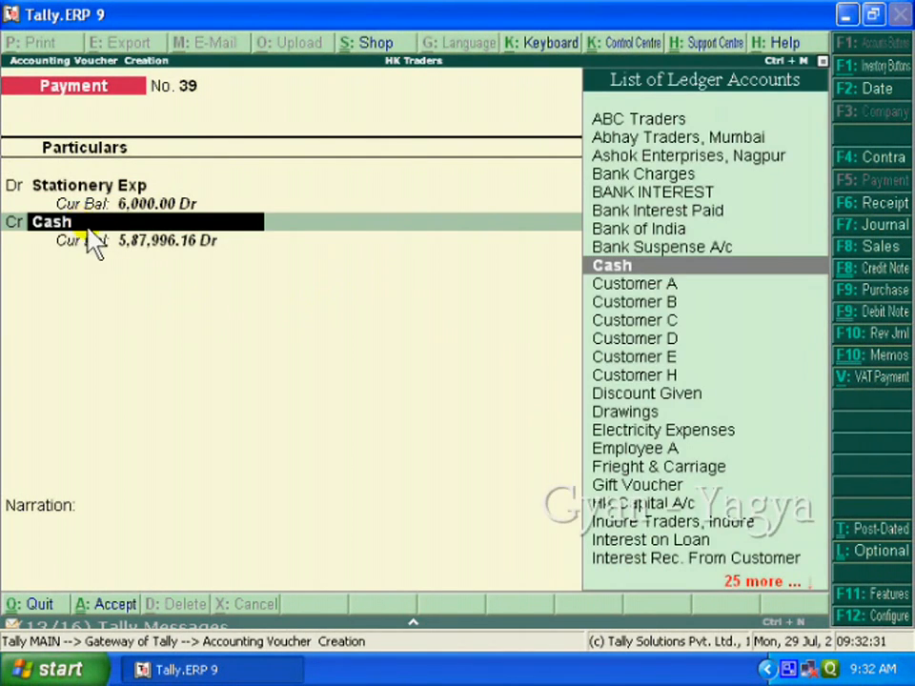
pyautogui.press('Return')
pyautogui.press('Return')
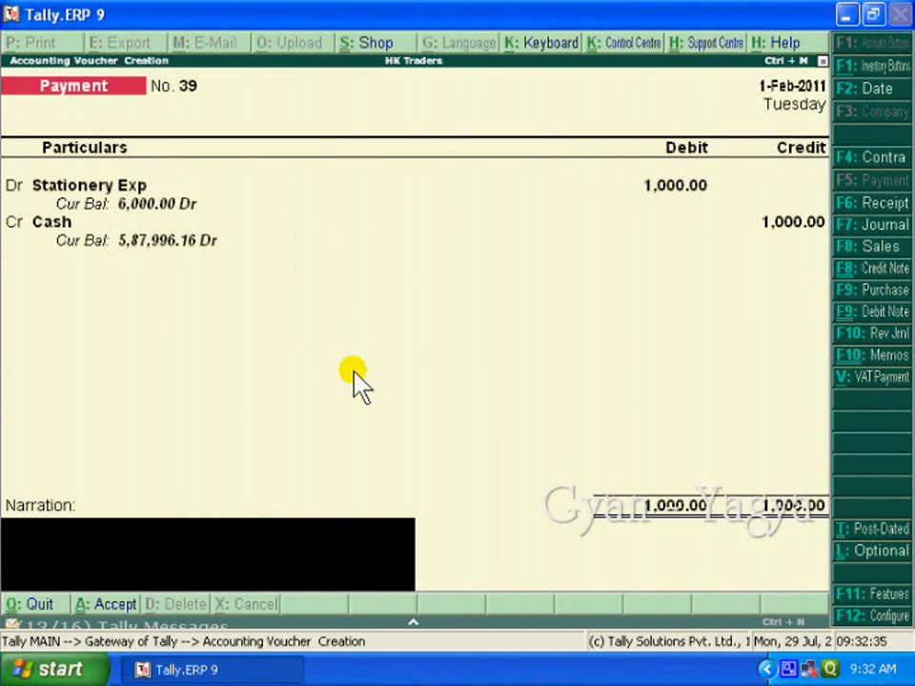
# Enter the narration "being amount paid to suvidha stat. bill no. 25" and save the stationery payment voucher.
pyautogui.write('being amount paid to su')
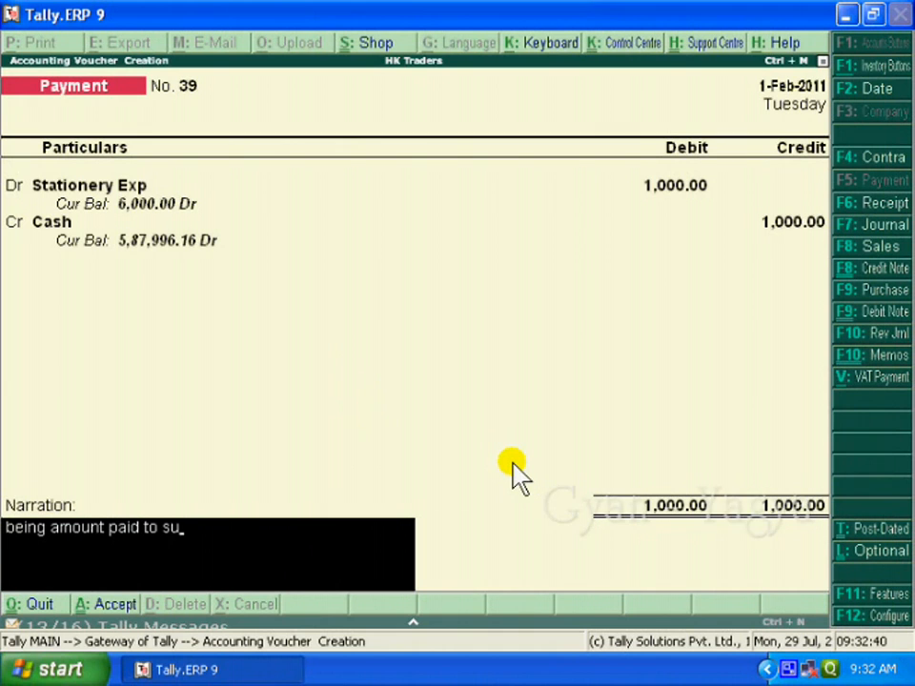
pyautogui.write('vidha')
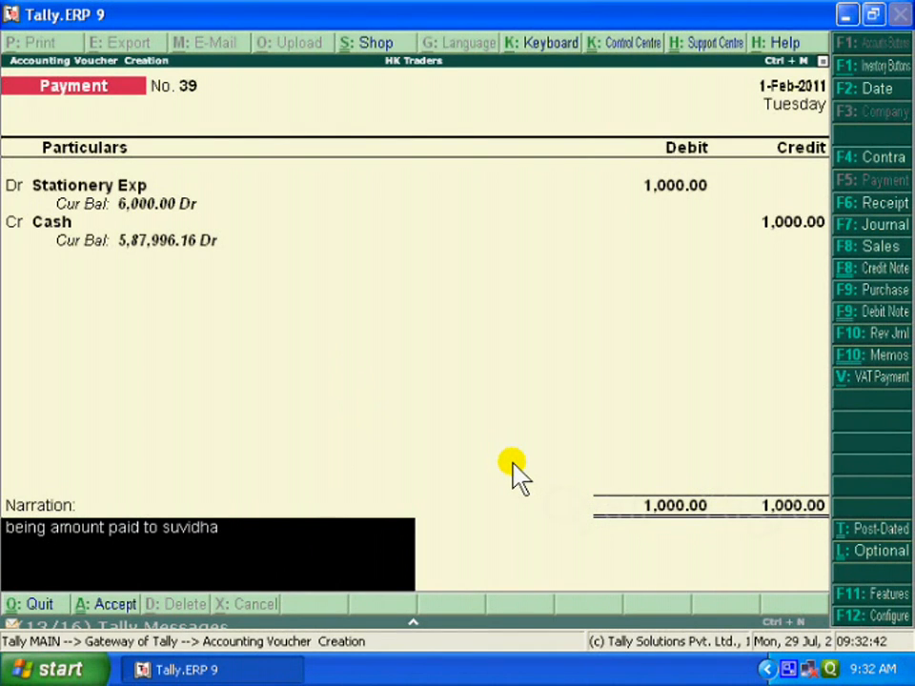
pyautogui.write(' stat. bill no. 25')
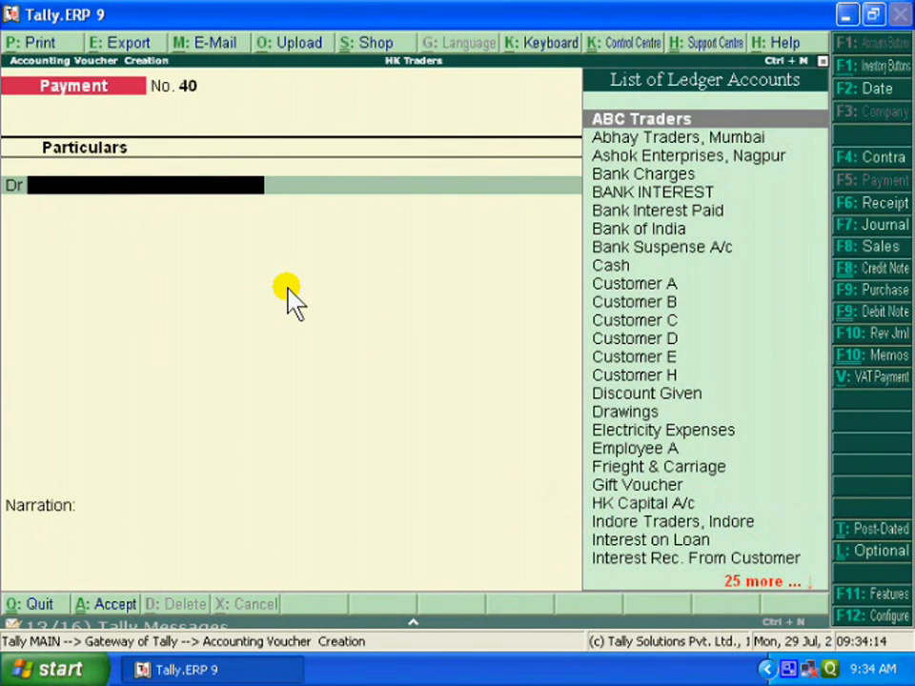
# In a new payment voucher dated 2-2-2011, debit Electricity Expenses with 2,000 and credit Cash with the same amount.
pyautogui.press('F2')
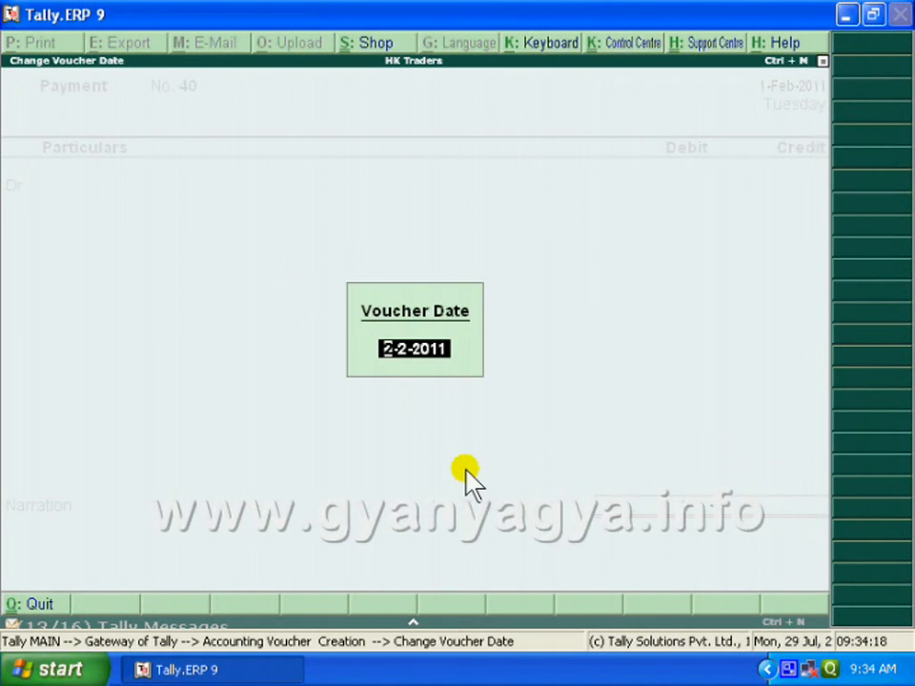
pyautogui.press('Return')
pyautogui.write('El')
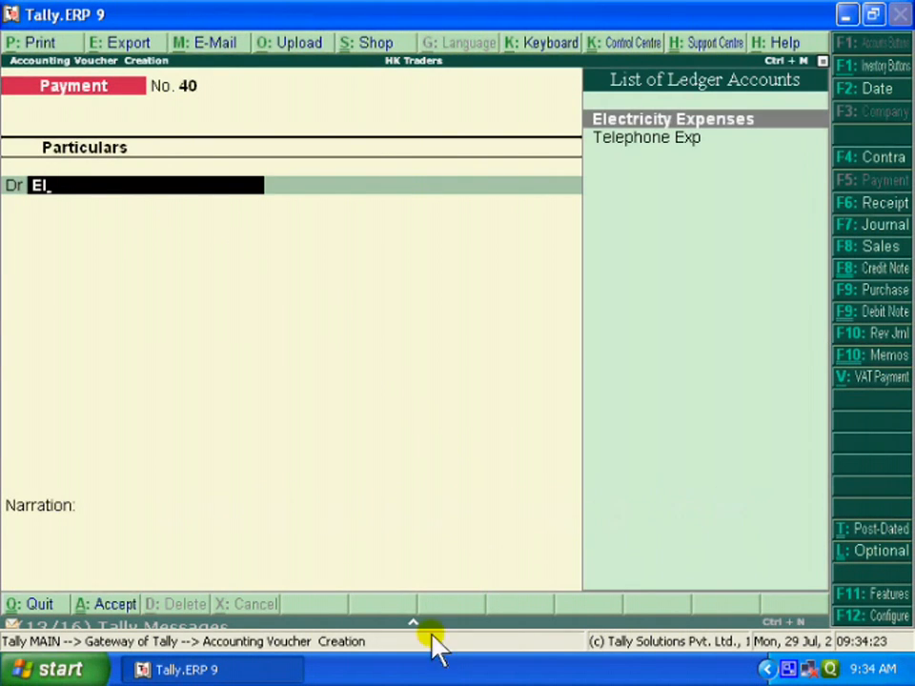
pyautogui.press('Return')
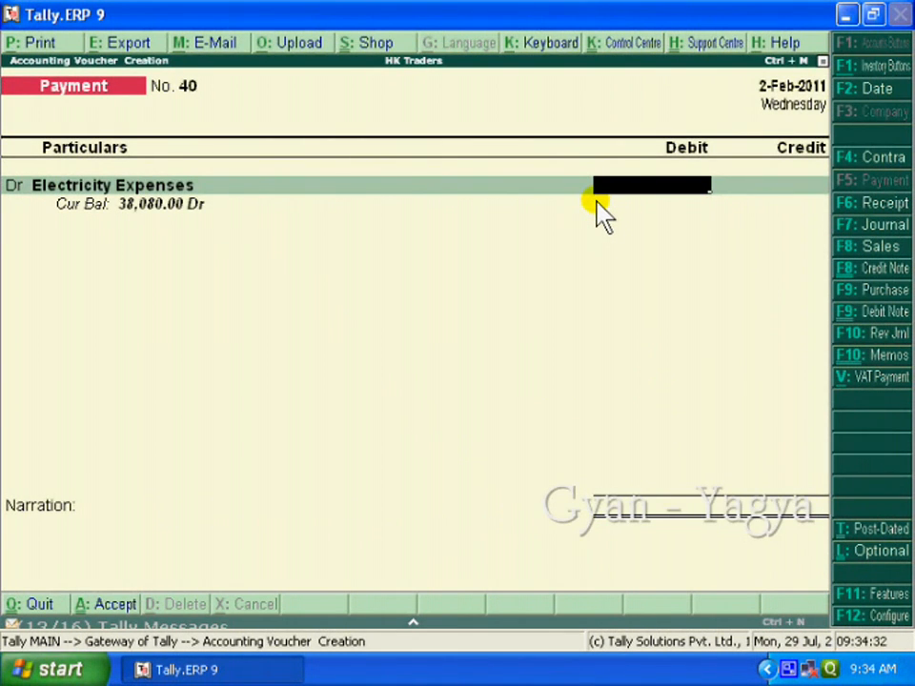
pyautogui.write('2000')
pyautogui.press('Return')
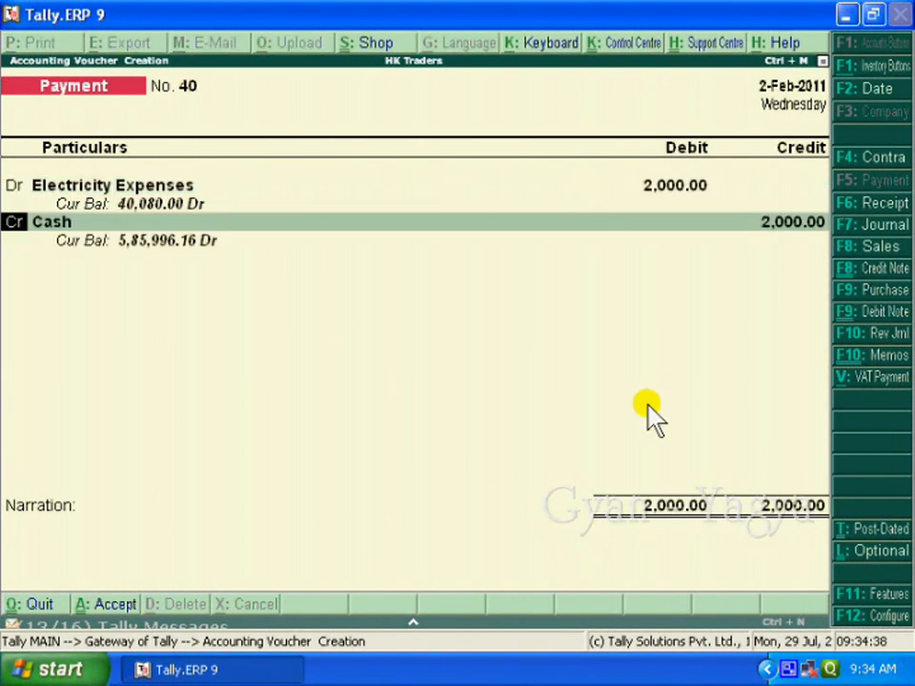
pyautogui.press('Return')
pyautogui.press('Return')
pyautogui.press('Return')
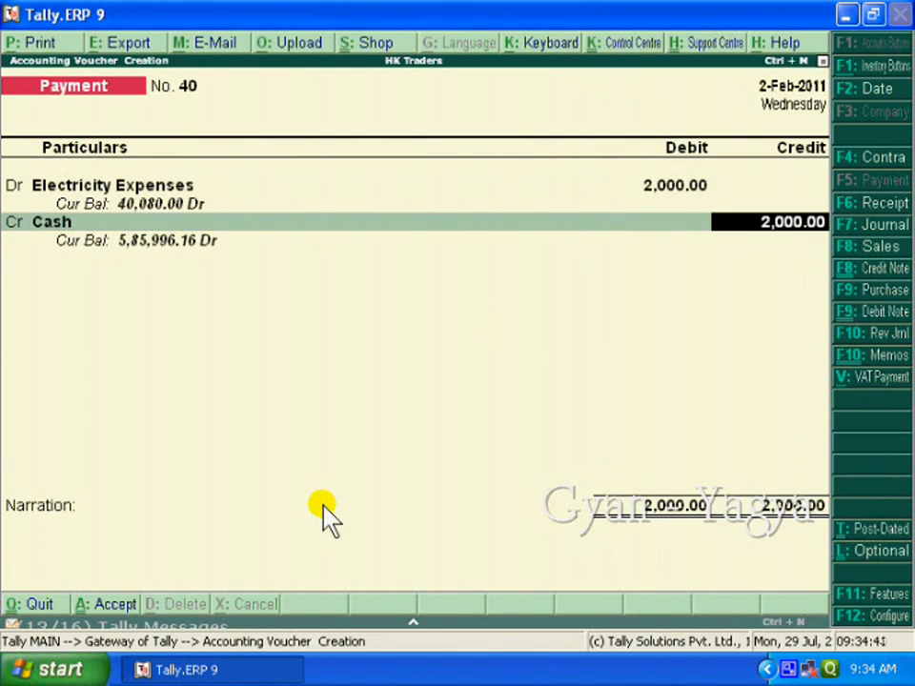
# Enter the narration "being amount paid for elec. exp" and save the electricity payment voucher.
pyautogui.write('being amount paid for elec. exp')
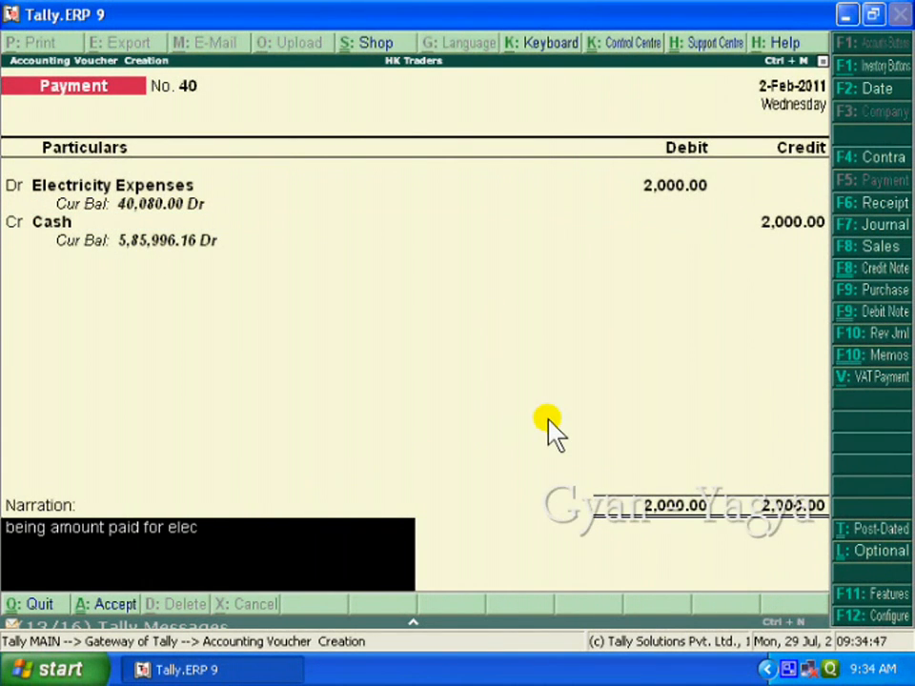
pyautogui.press('Return')
pyautogui.press('Return')
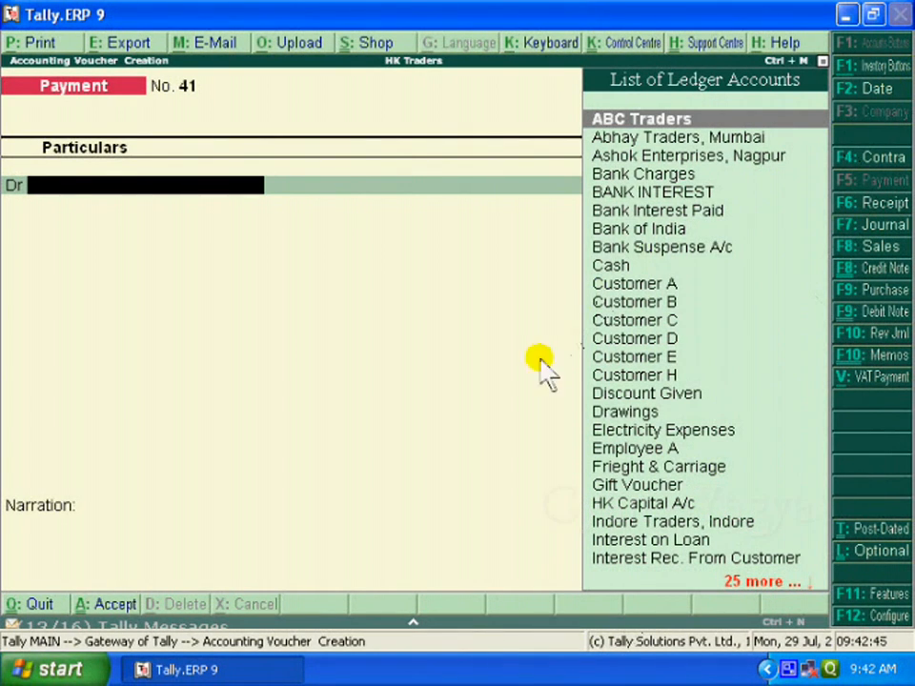
# Set the new payment voucher's date to 1-2-2011.
pyautogui.press('F2')
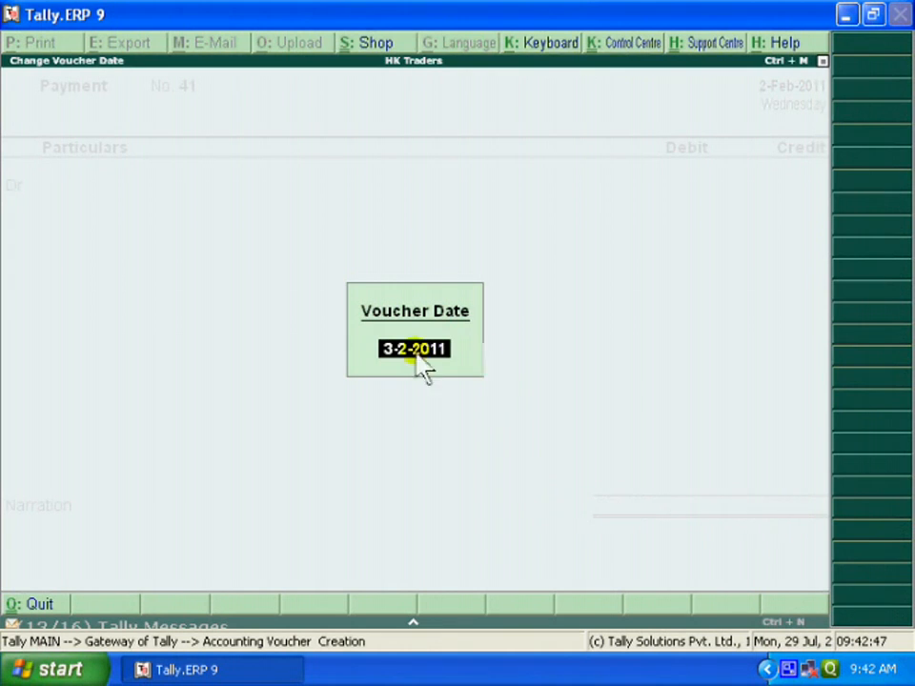
pyautogui.write('12')
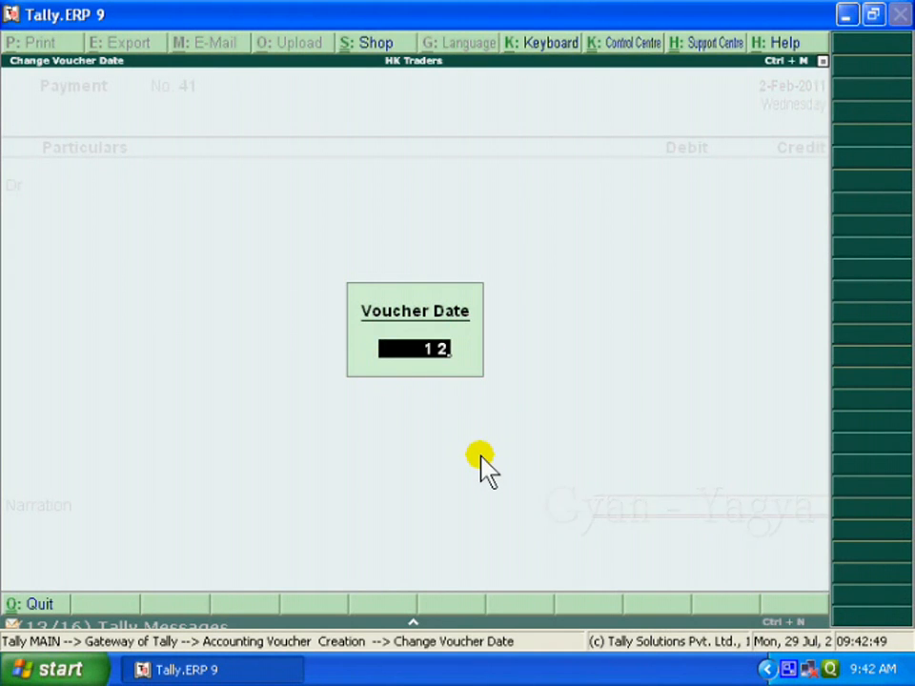
pyautogui.press('Return')
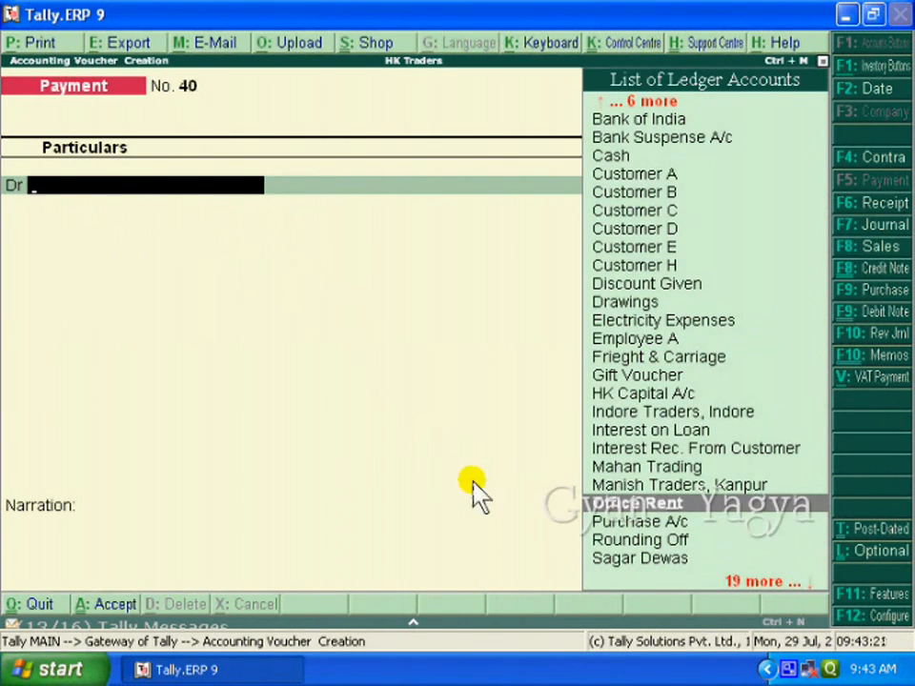
# Debit Office Rent with 3,000 and credit Cash with the same amount in the payment voucher dated 1-2-2011.
pyautogui.press('Return')
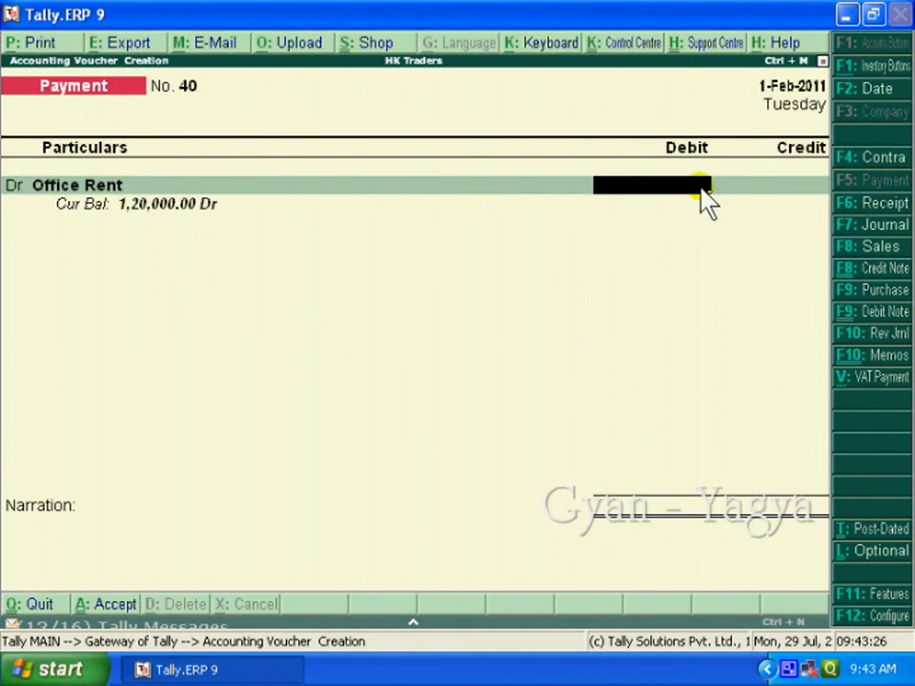
pyautogui.write('3,000')
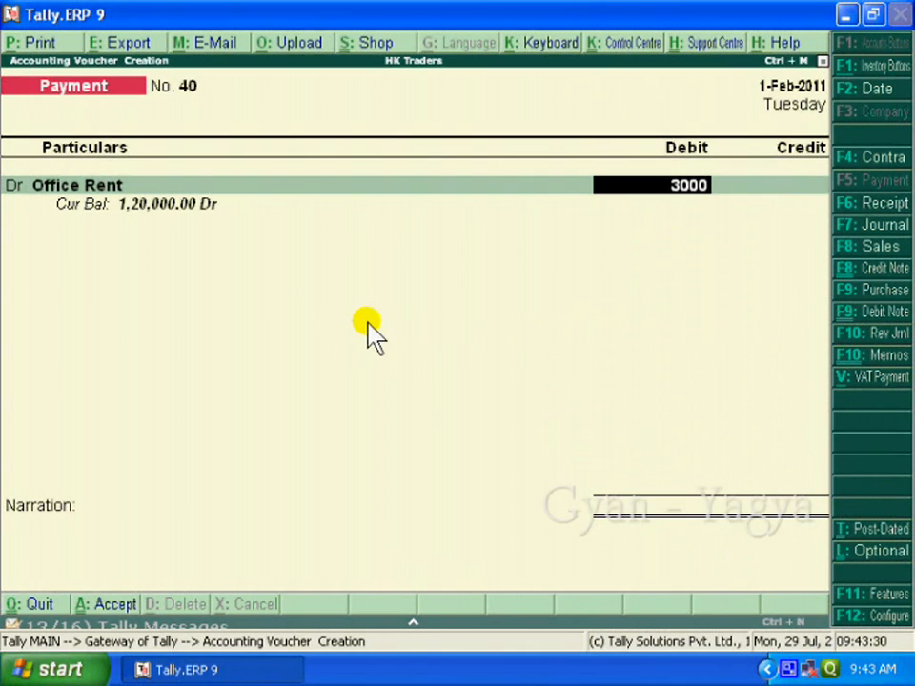
pyautogui.press('Return')
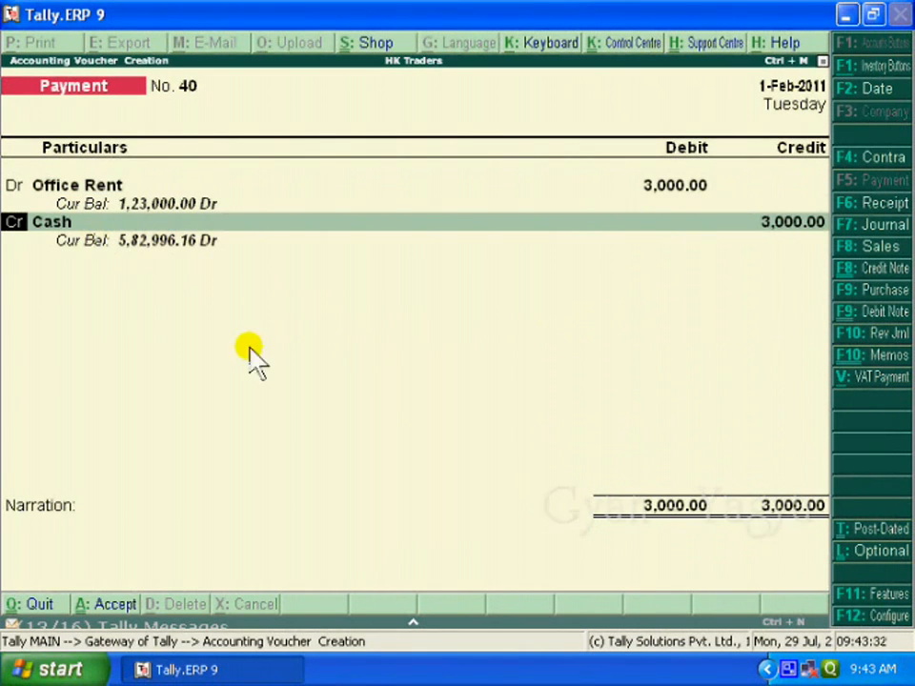
pyautogui.press('Return')
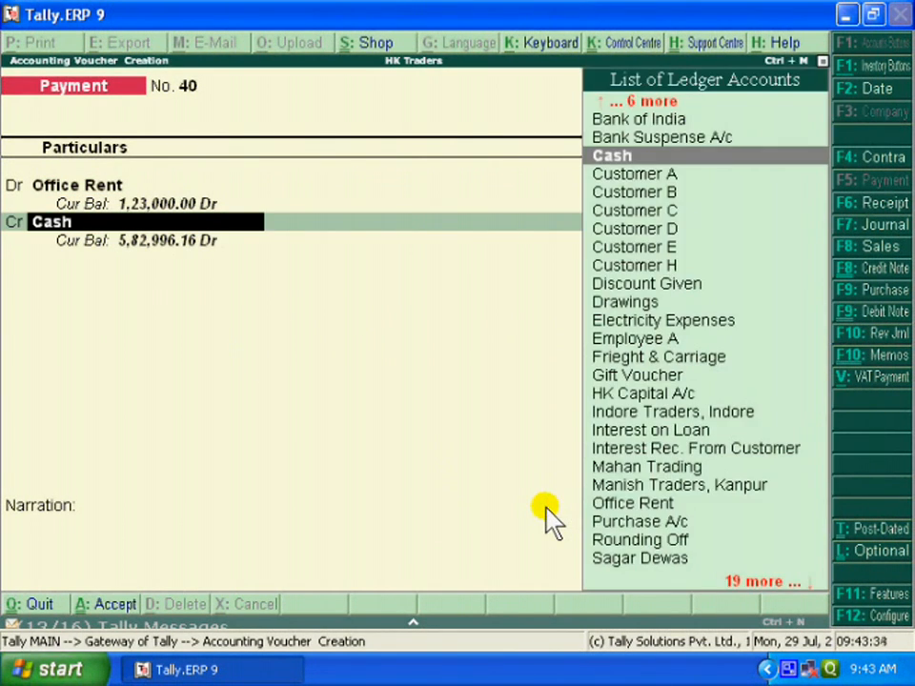
pyautogui.press('Return')
pyautogui.press('Return')
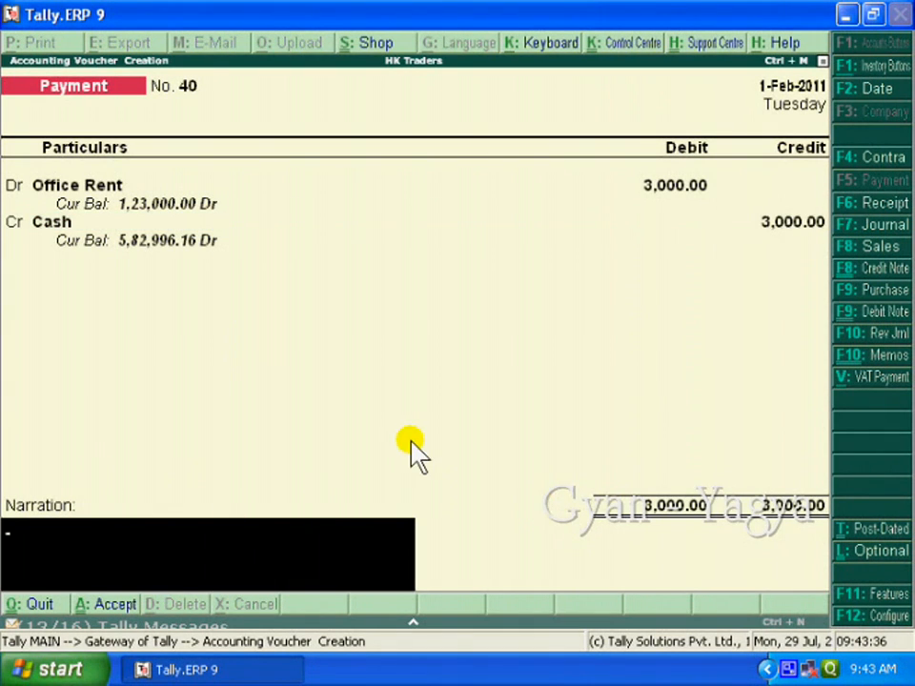
# Enter the narration "being amount paid for office rent", try to save the backdated voucher, and leave it unsaved.
pyautogui.write('being amount paid for office rent')
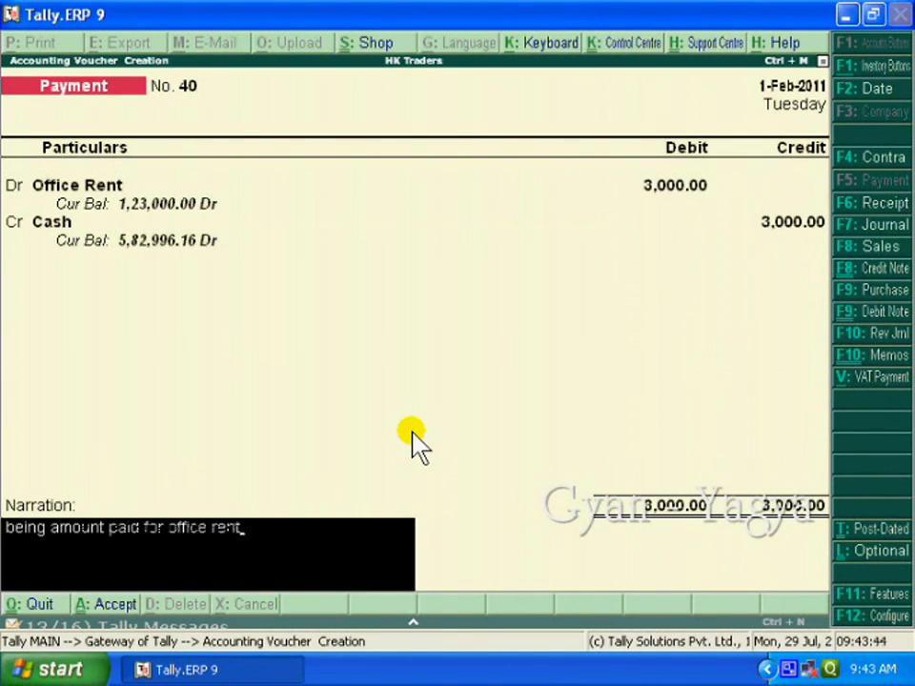
pyautogui.press('Return')
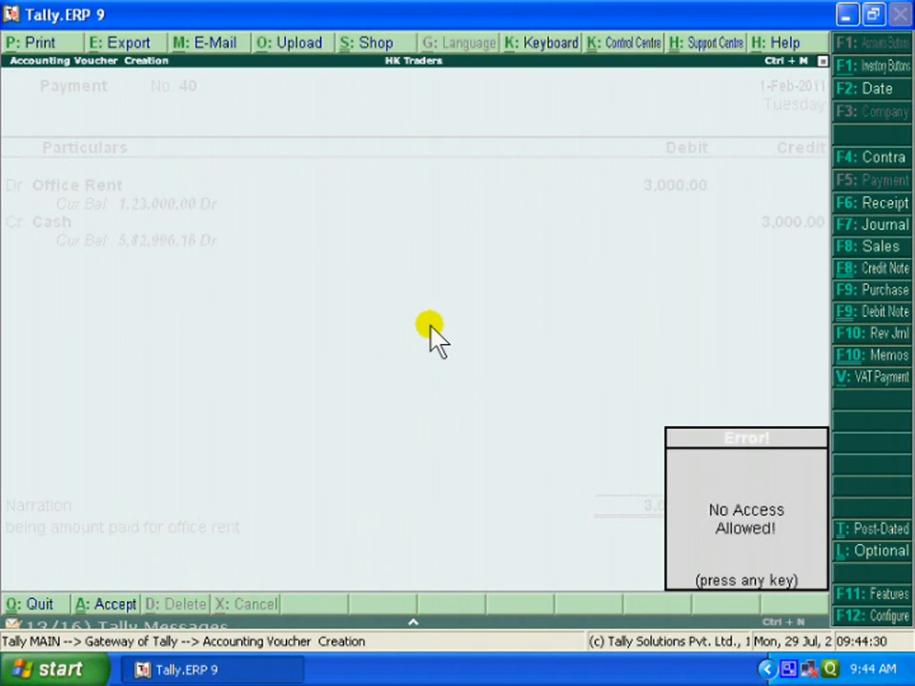
pyautogui.press('Escape')
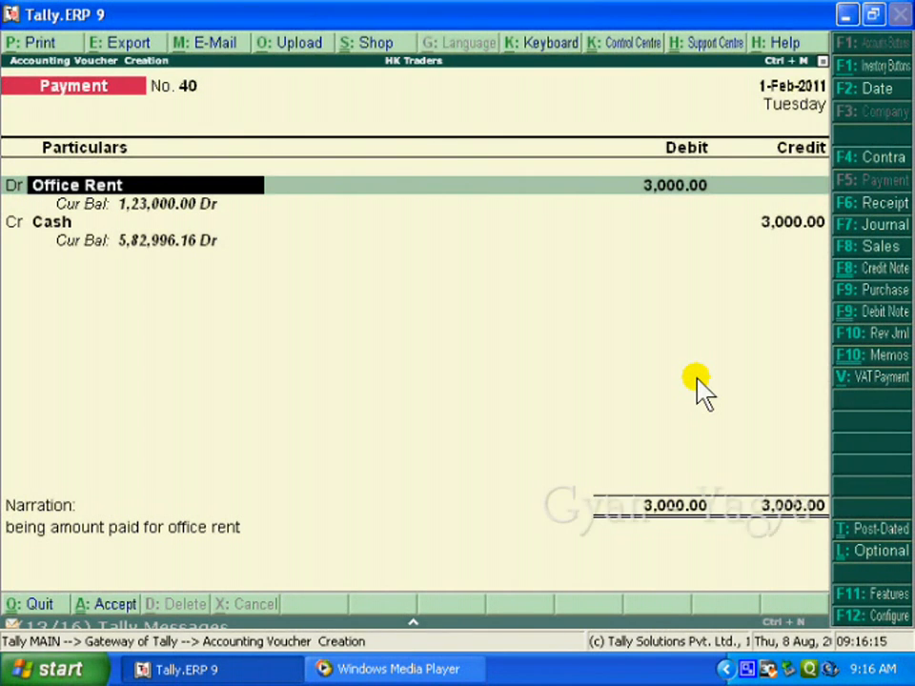
pyautogui.press('Escape')
pyautogui.press('y')
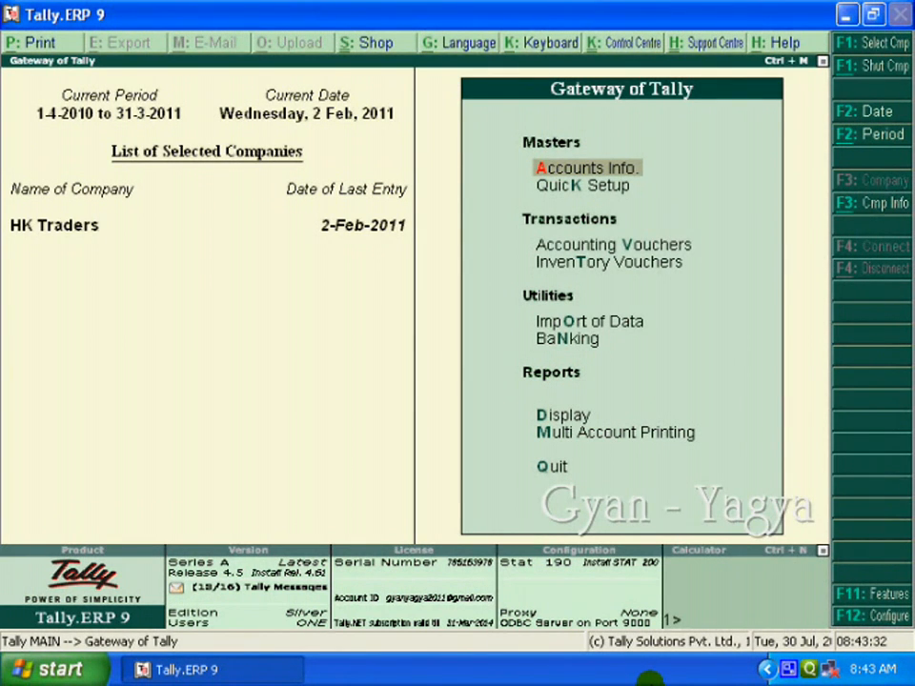
# Display the Day Book for the period from 1-2-2011 to 2-2-2011.
pyautogui.click(564, 416)
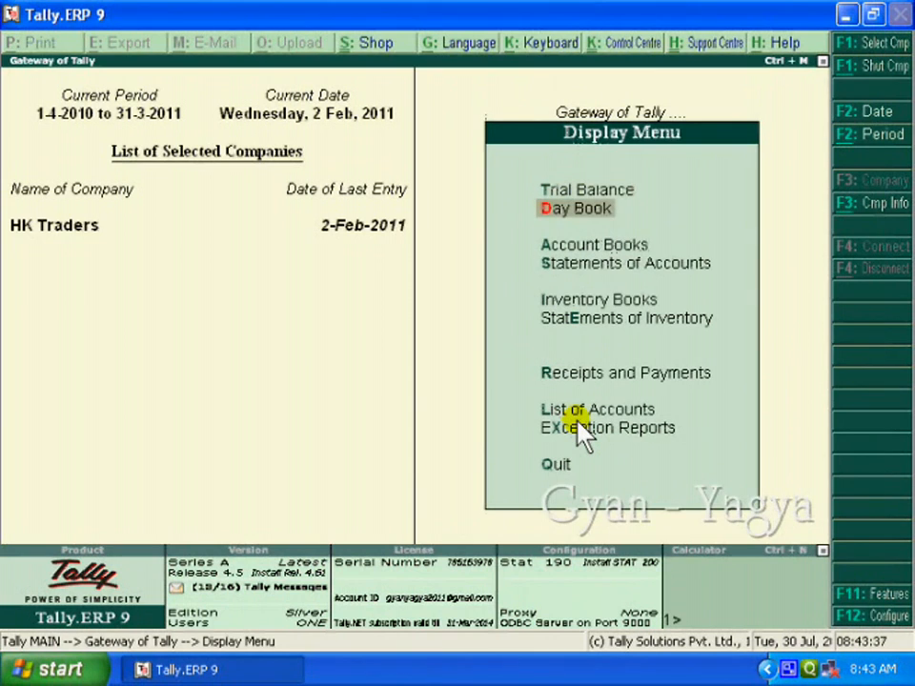
pyautogui.click(598, 210)
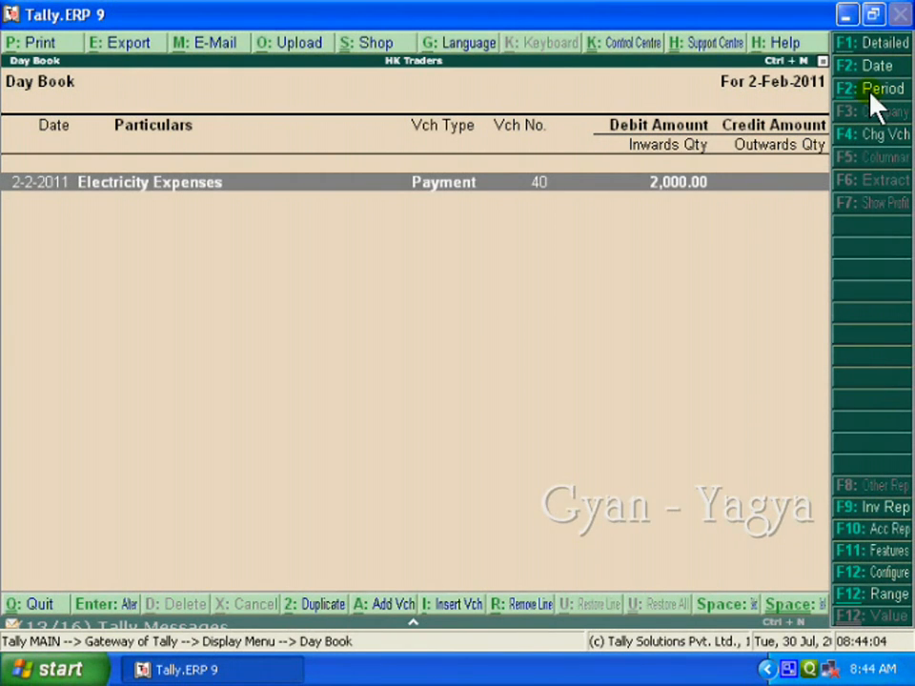
pyautogui.hotkey('alt', 'F2')
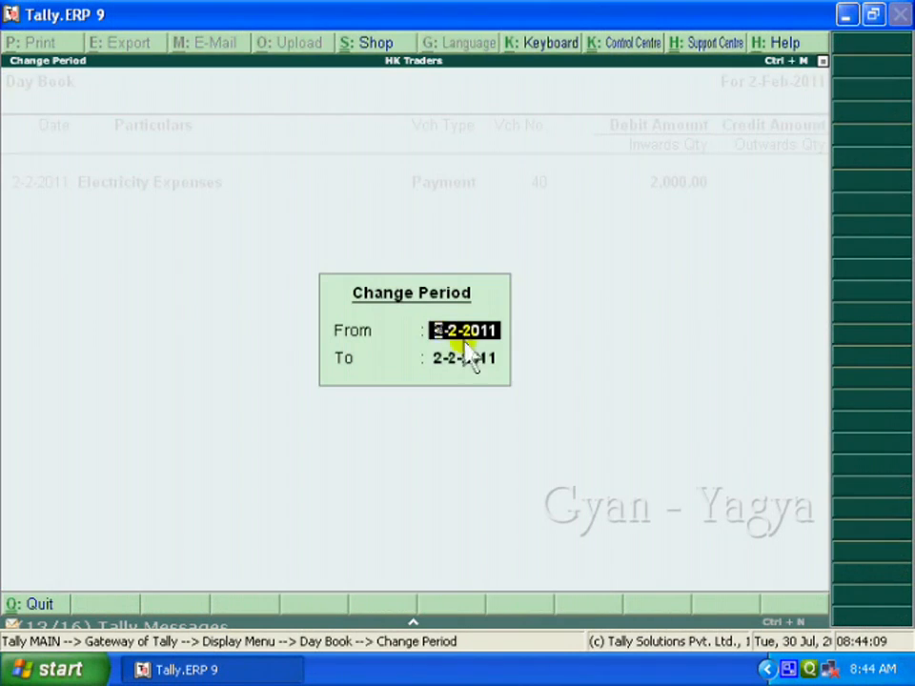
pyautogui.write('1')
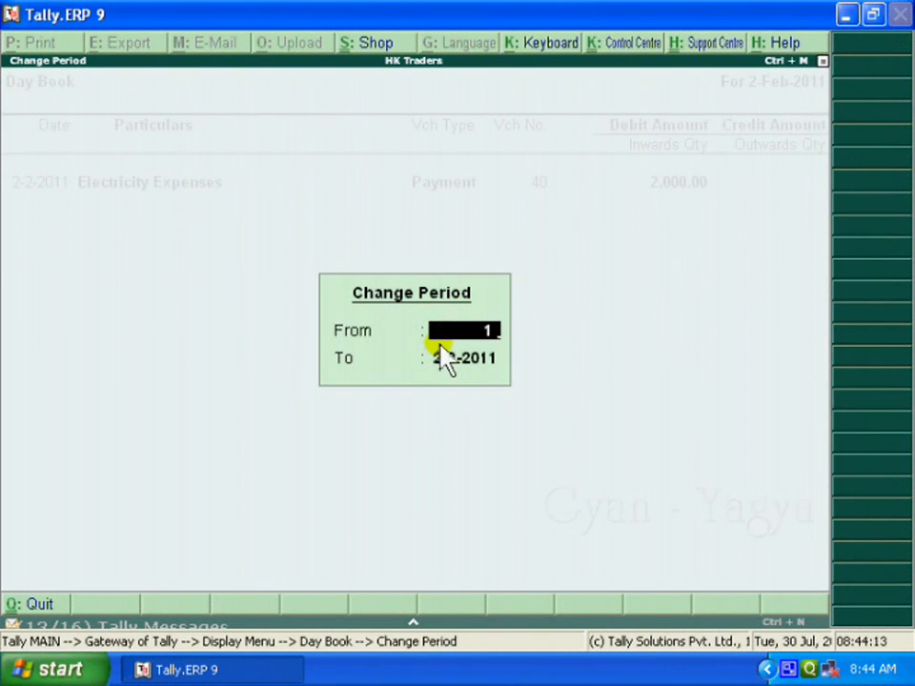
pyautogui.write('-2')
pyautogui.press('Return')
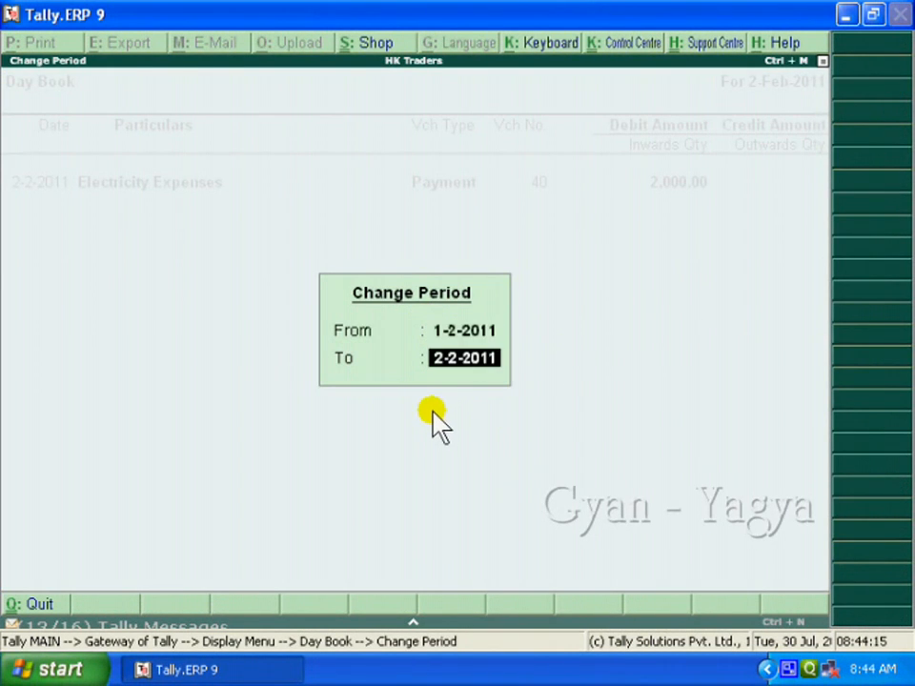
pyautogui.press('Return')
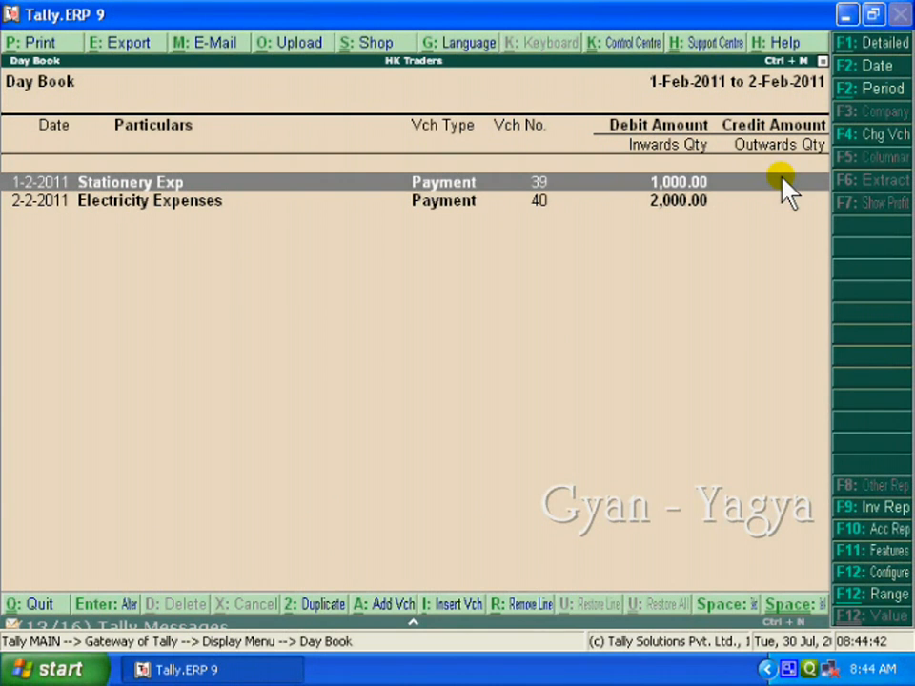
# Try to open the 1-2-2011 stationery voucher for alteration, and view the 2-2-2011 electricity voucher in alteration mode.
pyautogui.press('Return')
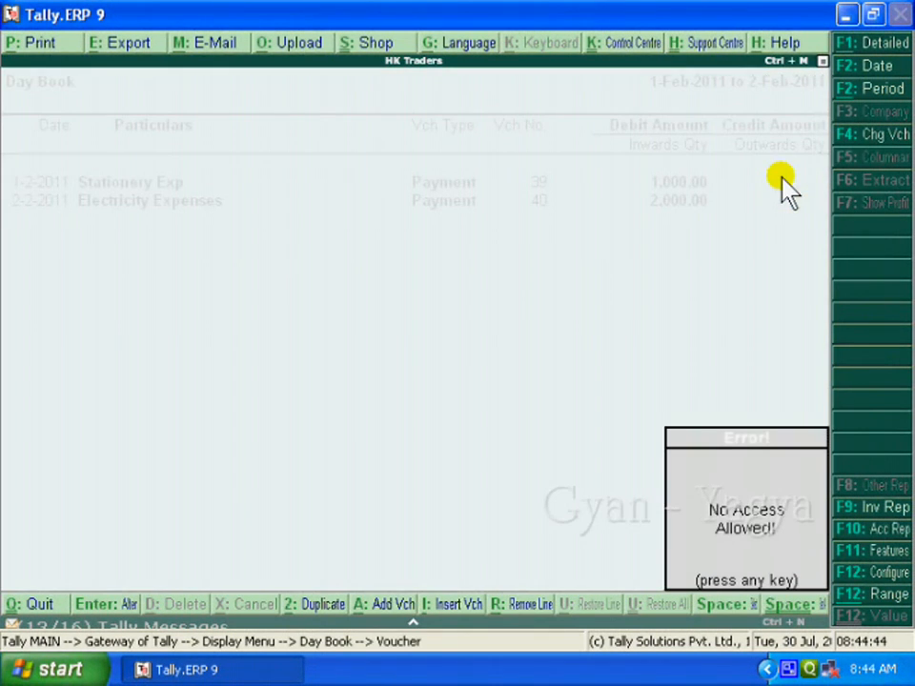
pyautogui.click(797, 553)
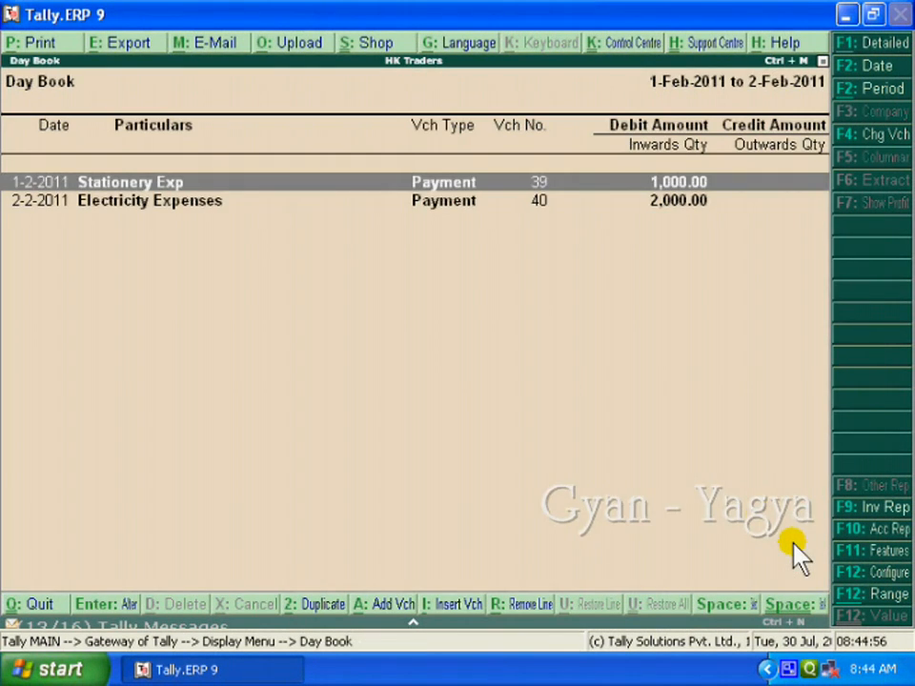
pyautogui.click(114, 200)
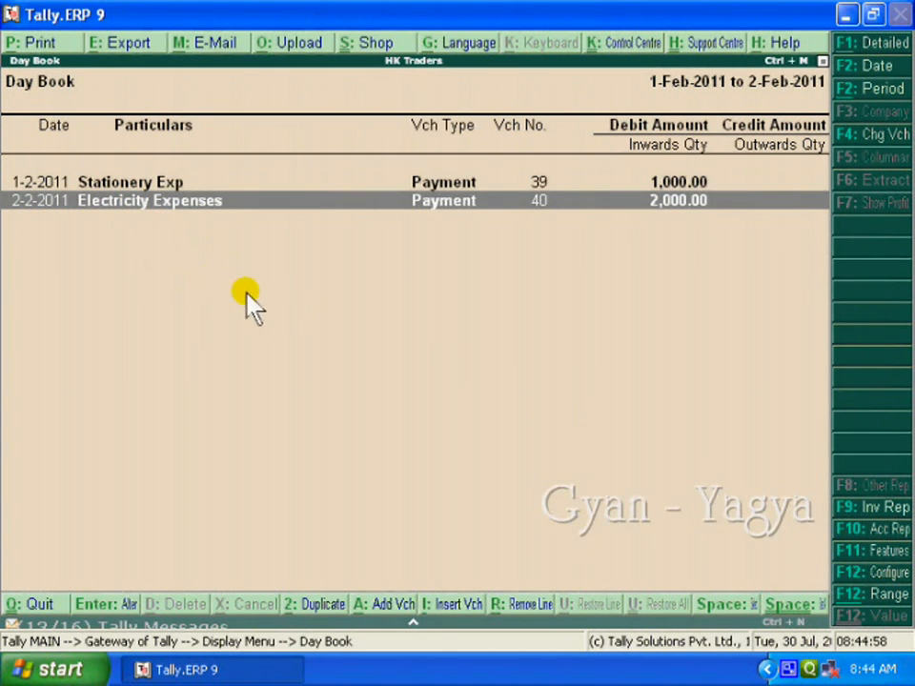
pyautogui.press('Return')
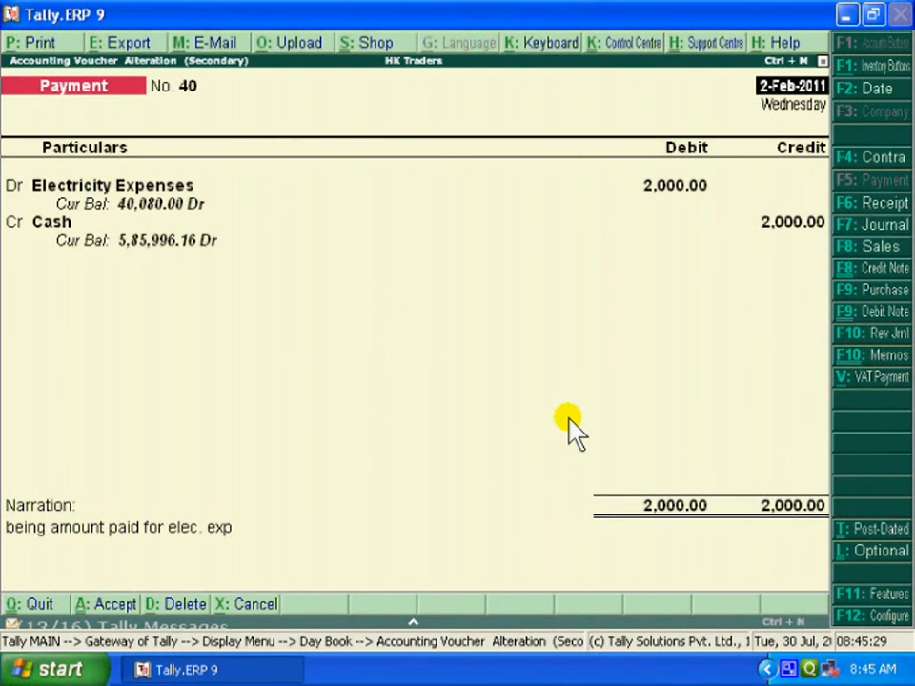
pyautogui.press('Escape')
pyautogui.press('Return')
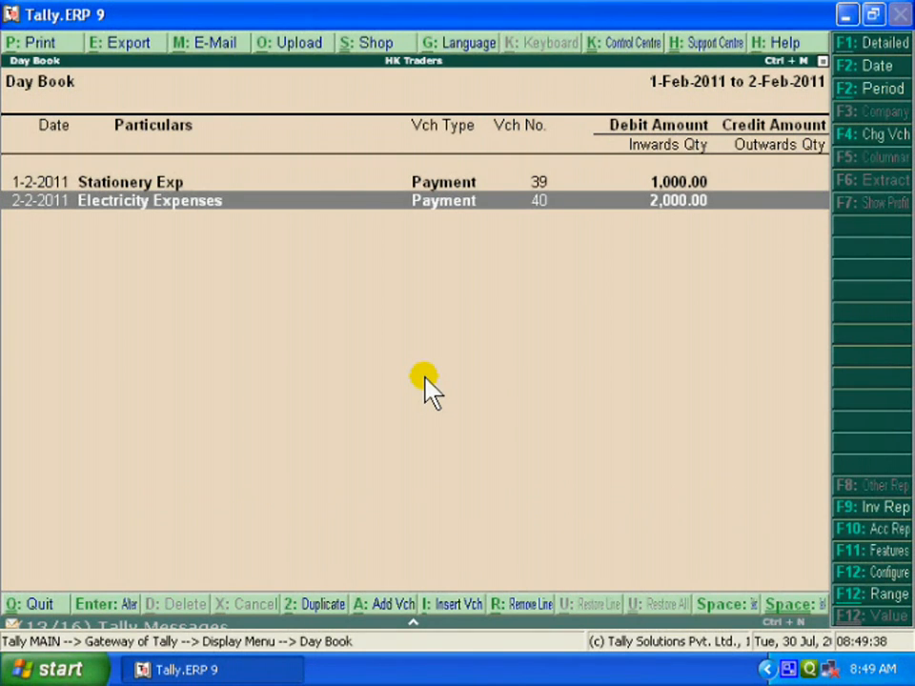
# Shut the HK Traders company and select HK Traders again from the list of companies.
pyautogui.press('Escape')
pyautogui.press('Escape')
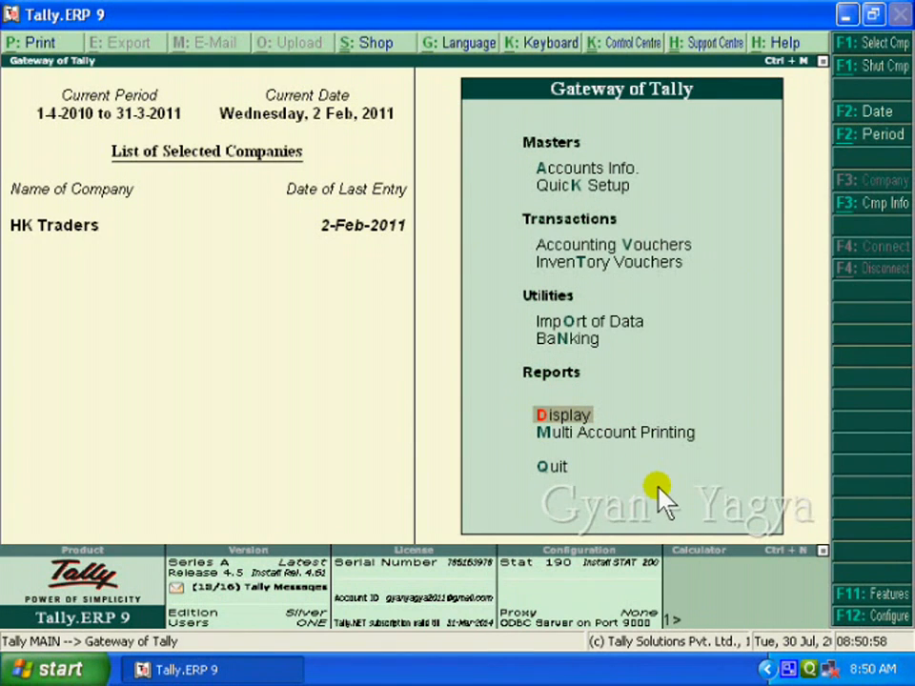
pyautogui.click(892, 69)
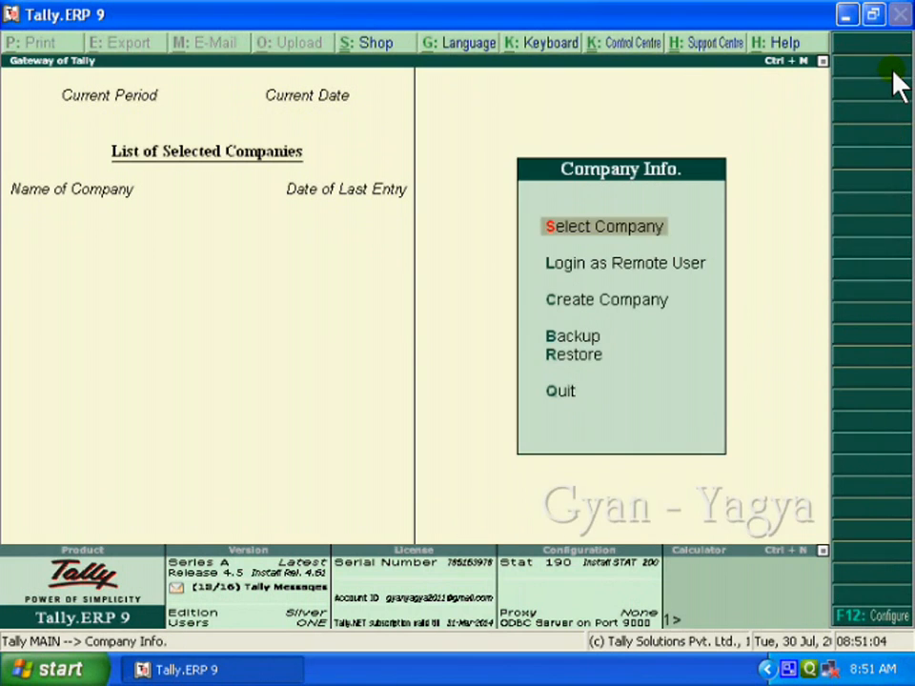
pyautogui.click(615, 230)
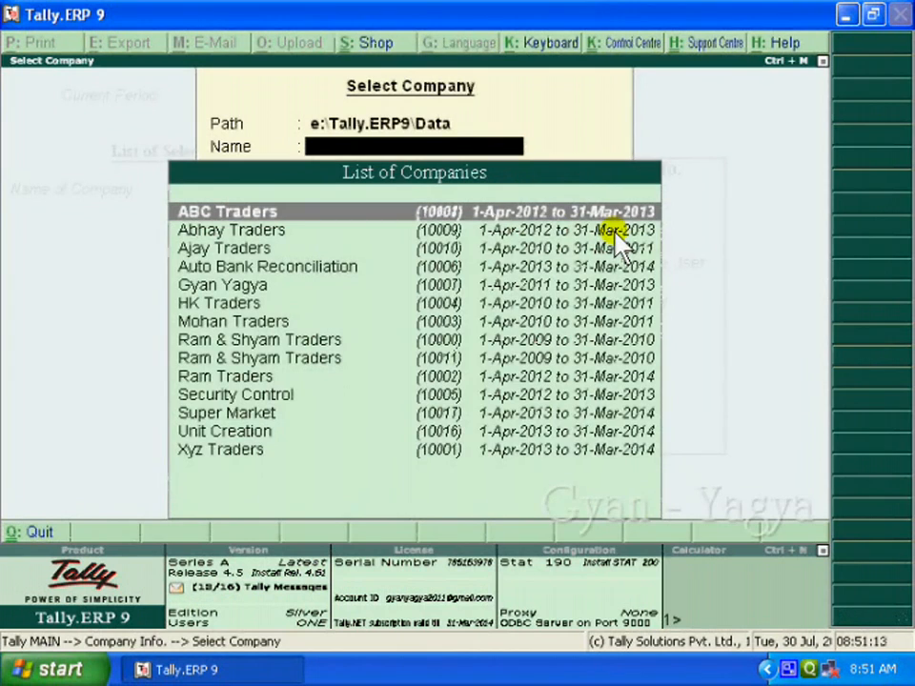
pyautogui.write('Hk')
pyautogui.press('Return')
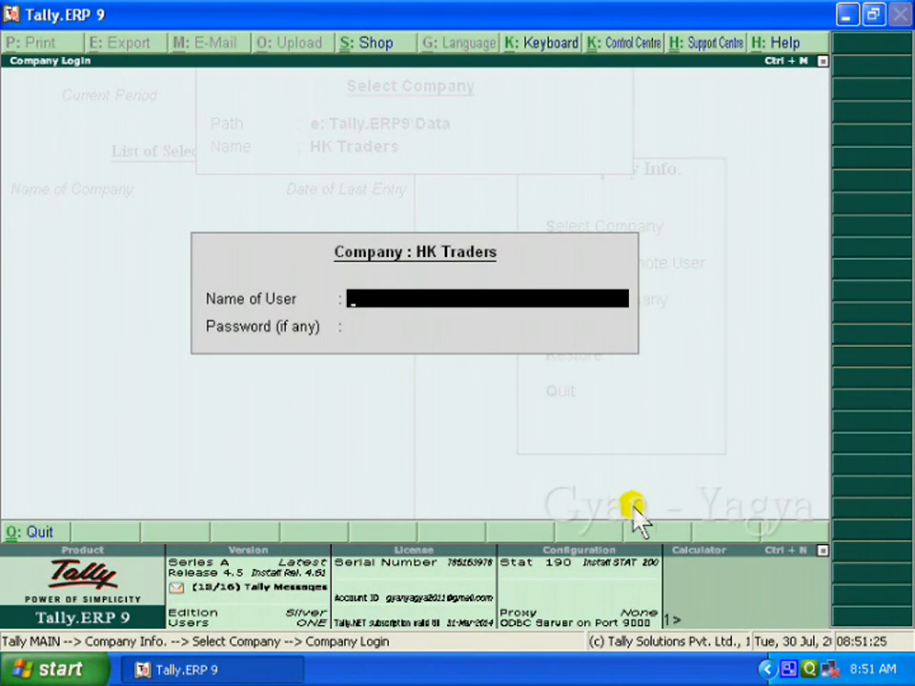
# Log in to HK Traders by entering the user name and the account password.
pyautogui.write('hk')
pyautogui.press('Return')
pyautogui.write('hk')
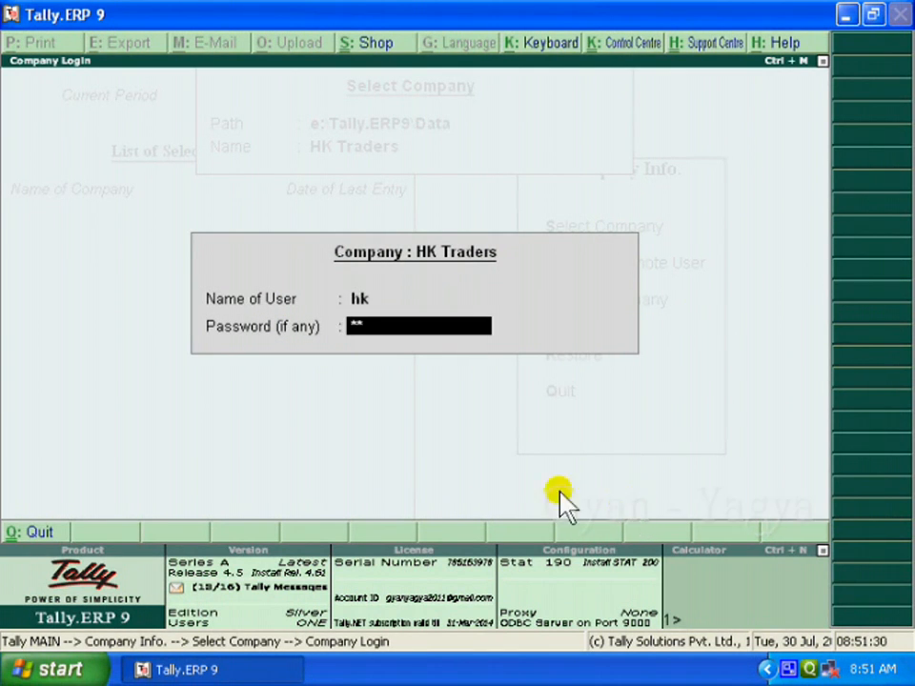
pyautogui.press('Return')
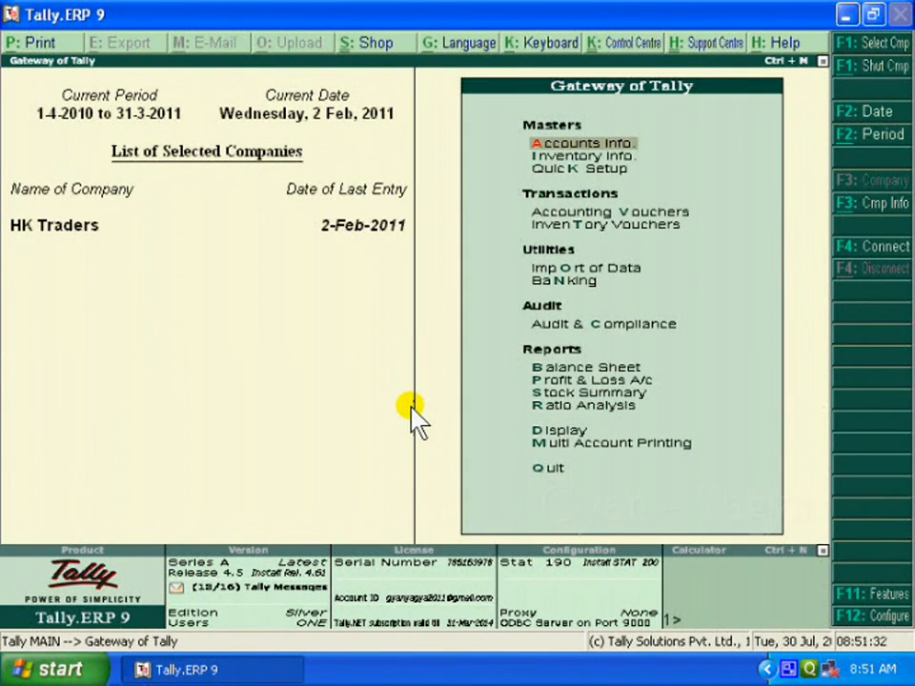